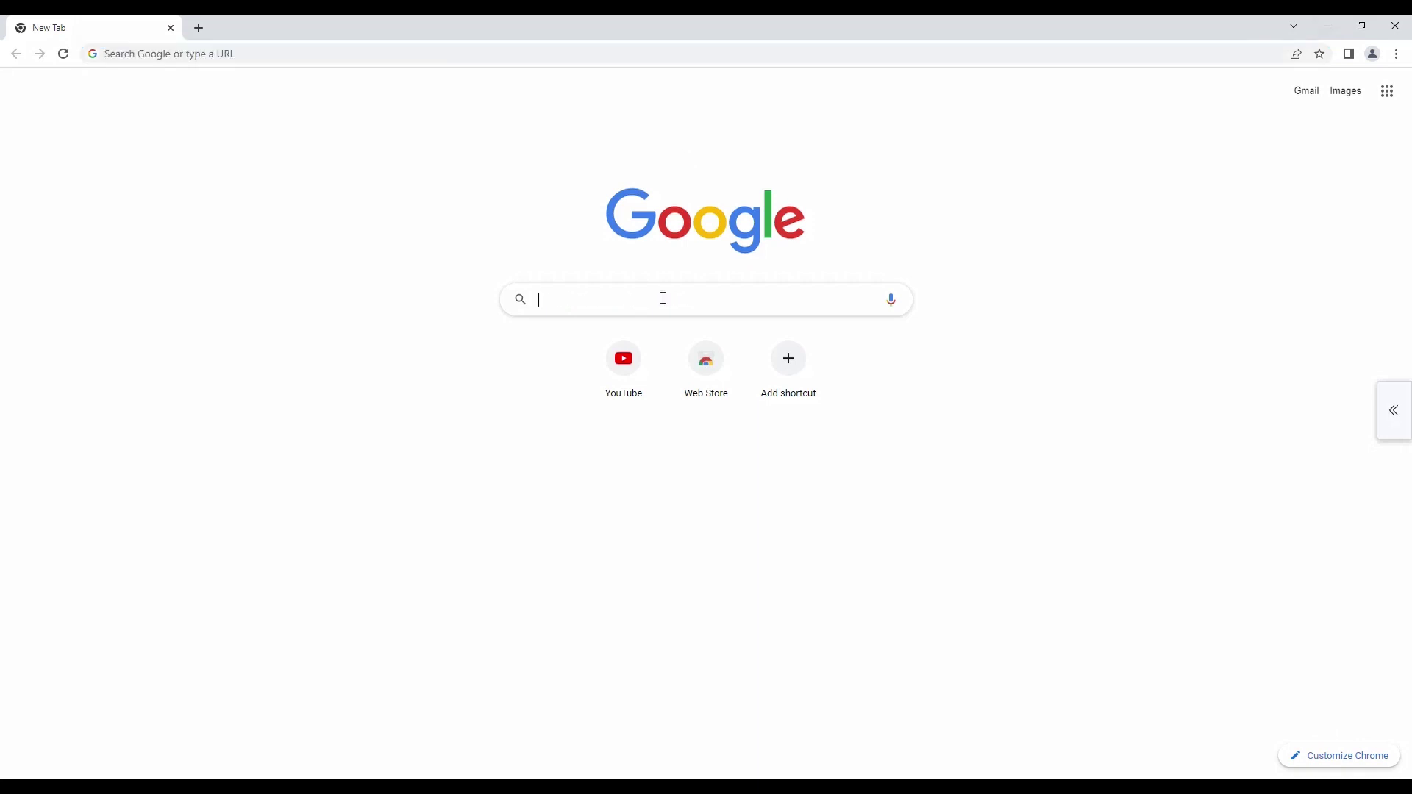
Search Google for 'handbrake' and open the official handbrake.fr downloads page.
{"action": "type", "text": "handbrake"}
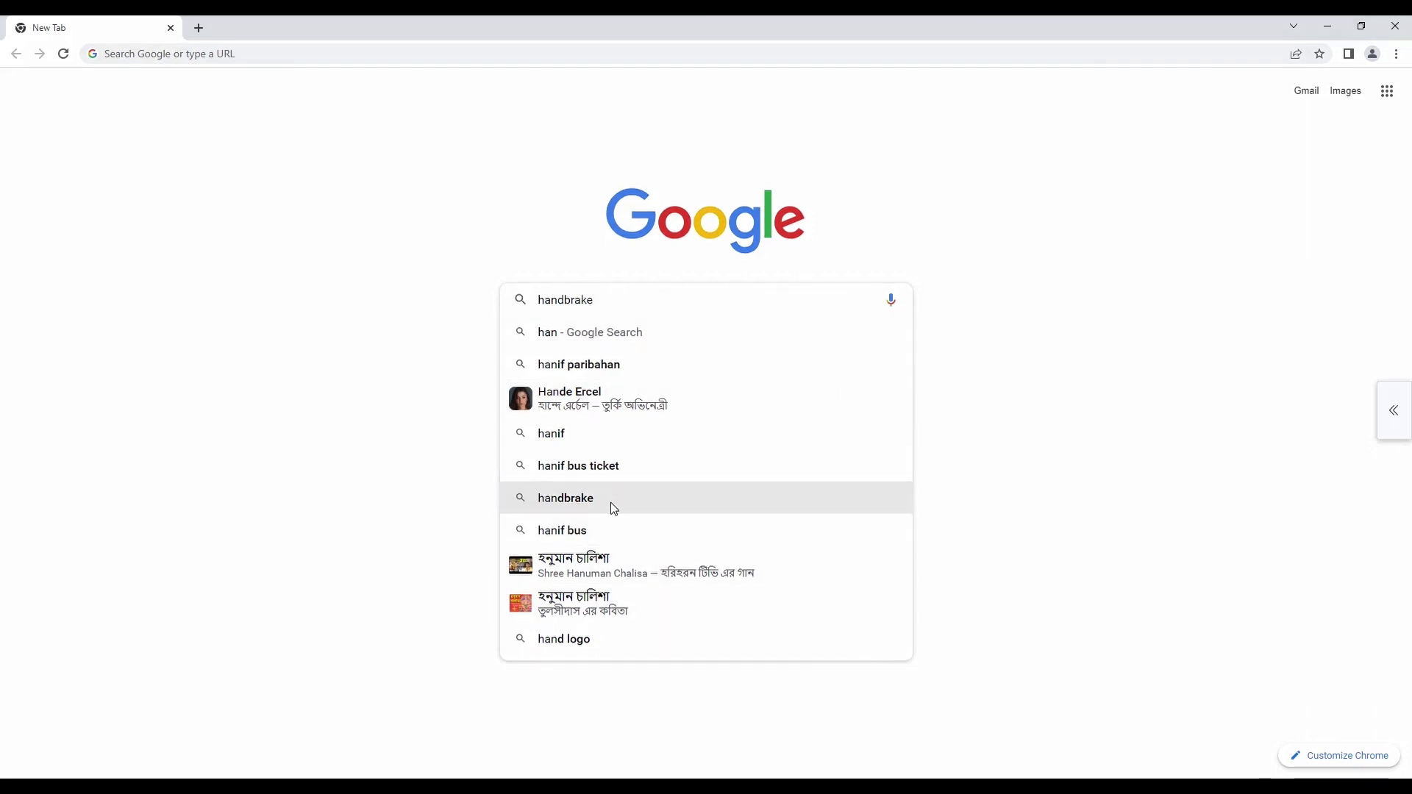
{"action": "left_click", "coordinate": [610, 502]}
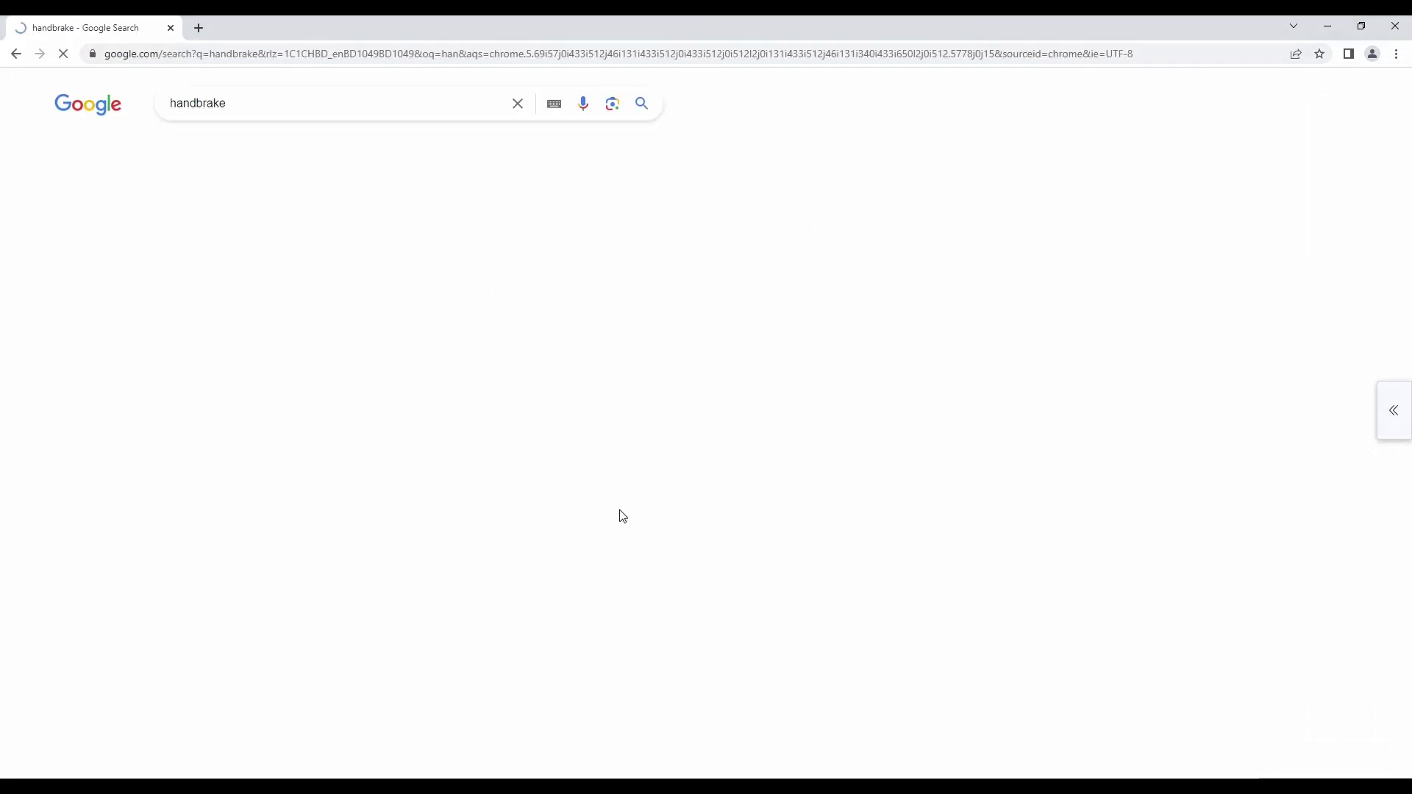
{"action": "left_click", "coordinate": [232, 313]}
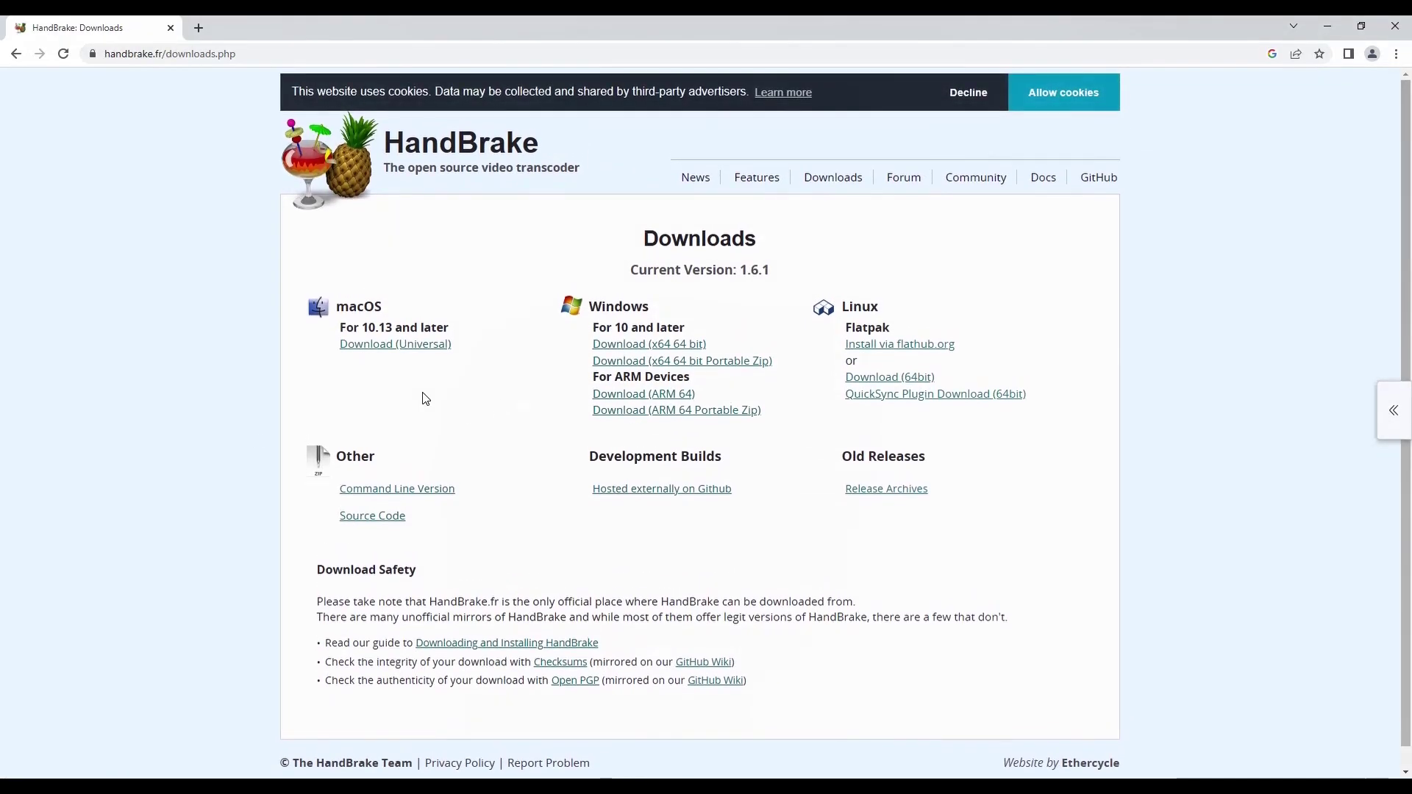
{"action": "scroll", "coordinate": [571, 360], "scroll_direction": "down", "scroll_amount": 1}
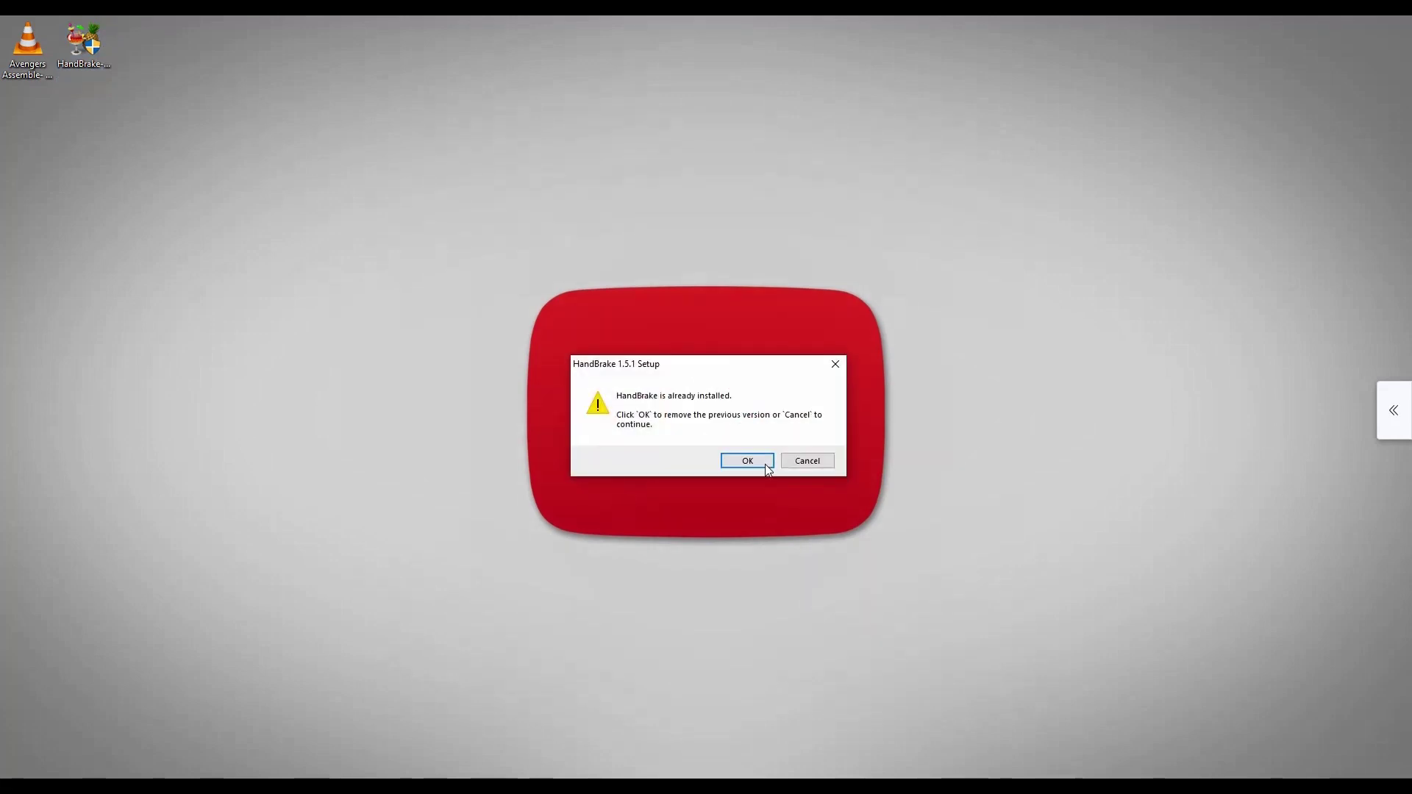
Install HandBrake 1.5.1 alongside the existing copy, accepting the licence and default location.
{"action": "left_click", "coordinate": [747, 464]}
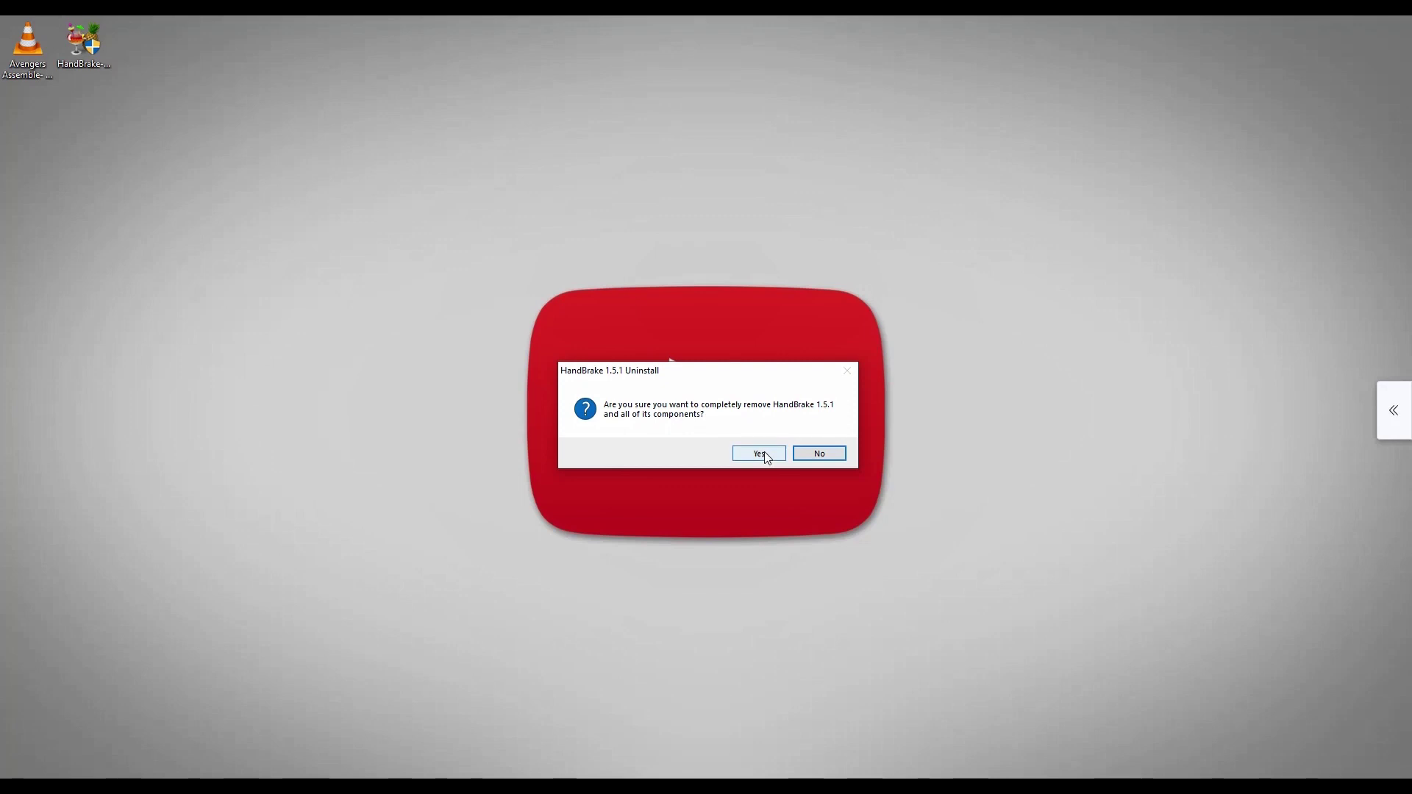
{"action": "left_click", "coordinate": [828, 451]}
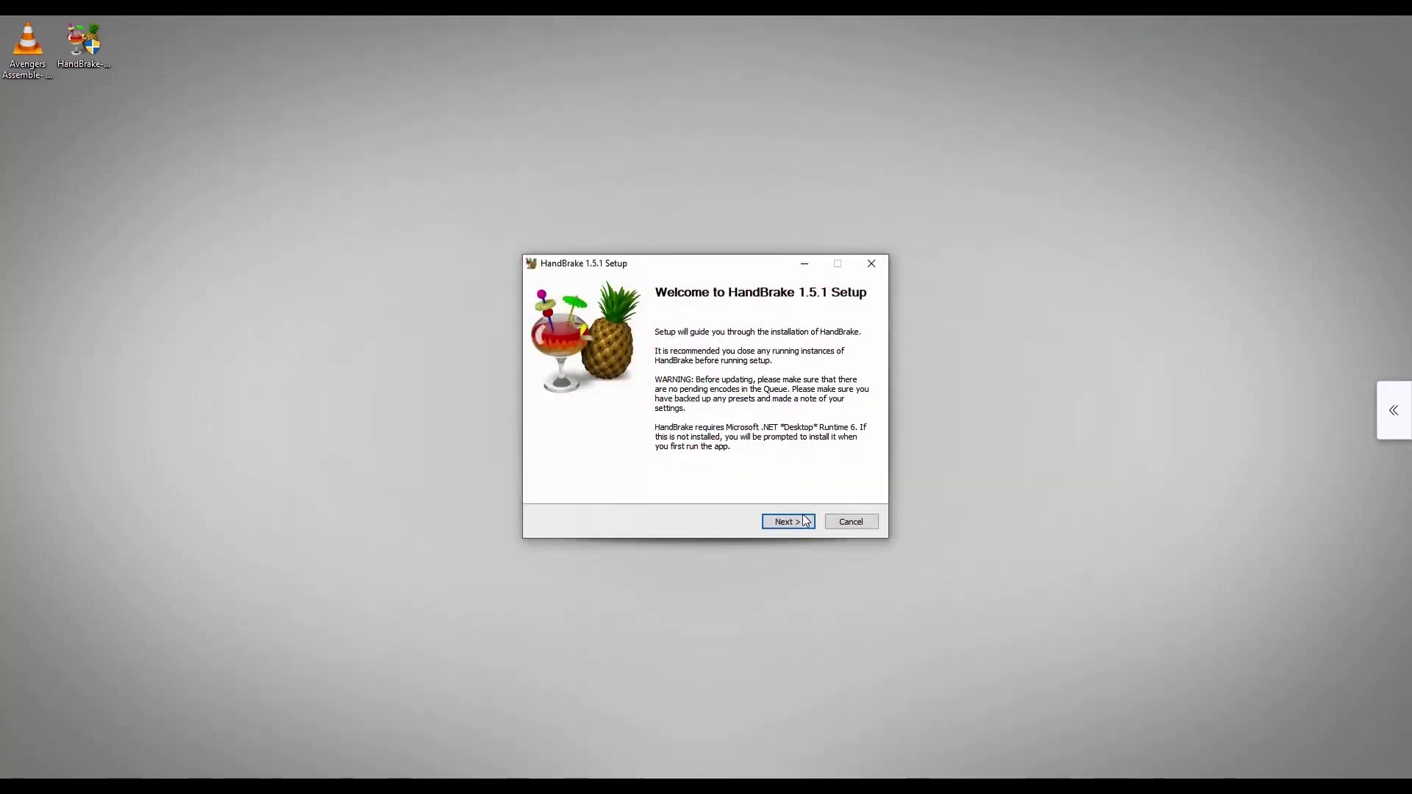
{"action": "left_click", "coordinate": [800, 522]}
{"action": "left_click", "coordinate": [800, 522]}
{"action": "left_click", "coordinate": [800, 522]}
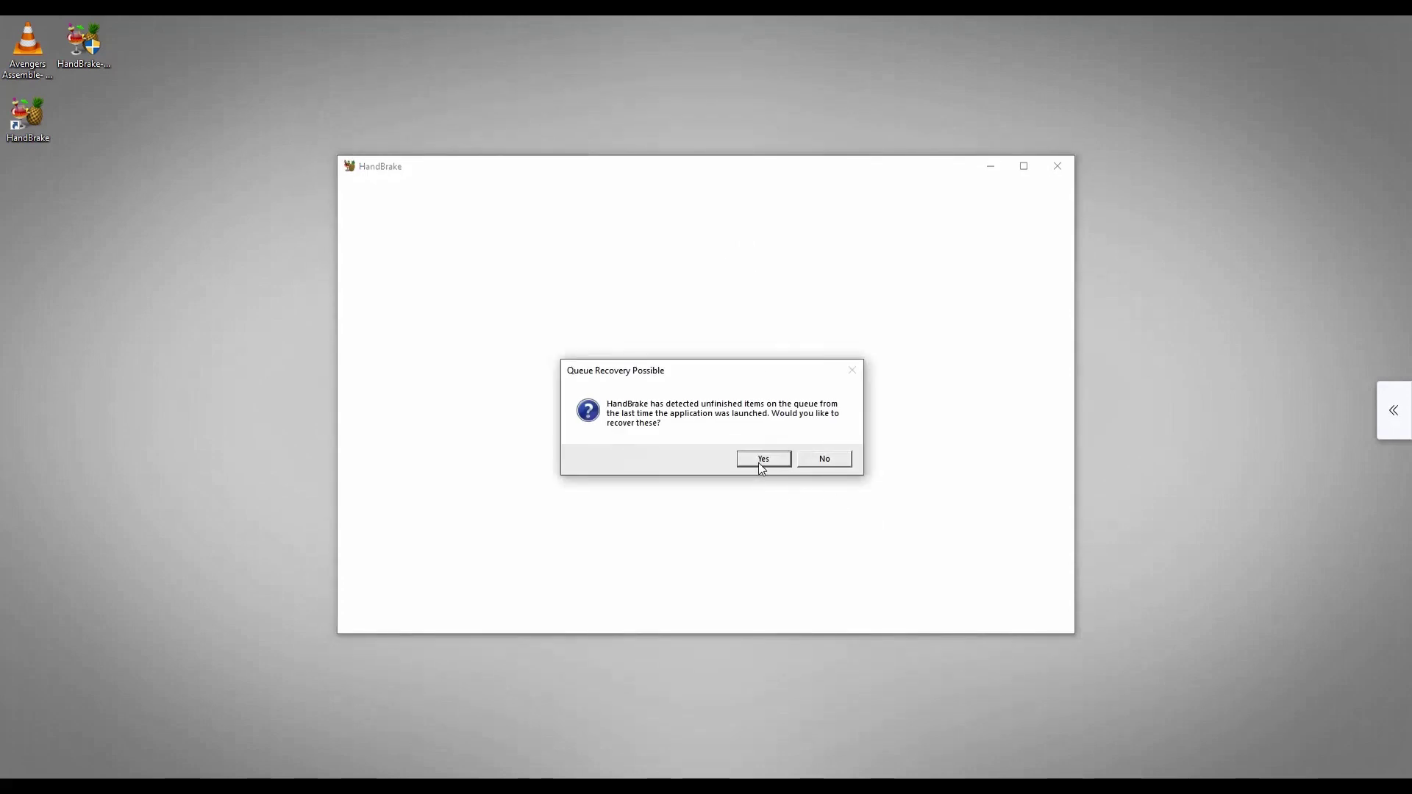
Skip queue recovery and drop the Avengers Assemble 4K desktop video into HandBrake as source.
{"action": "left_click", "coordinate": [846, 459]}
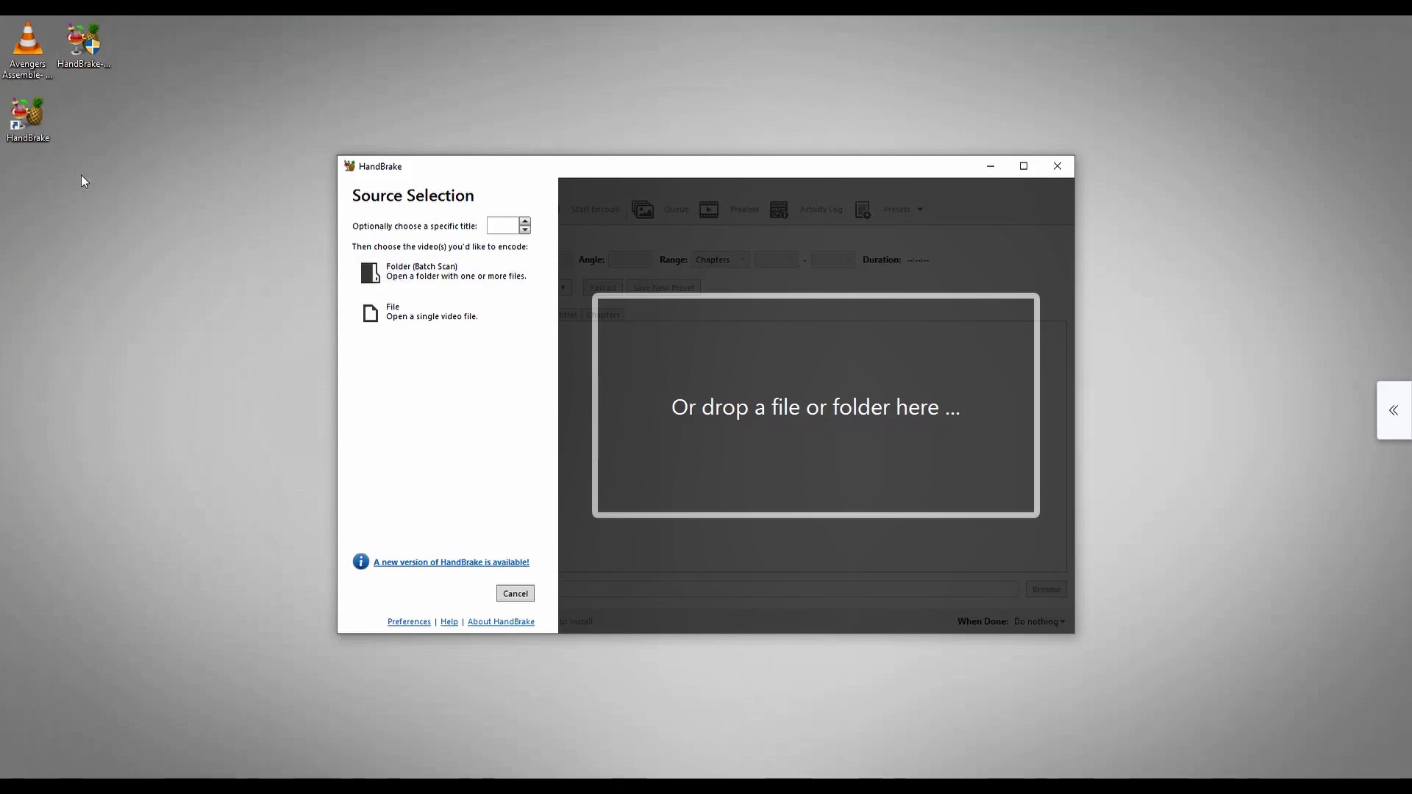
{"action": "left_click", "coordinate": [404, 317]}
{"action": "left_click", "coordinate": [787, 504]}
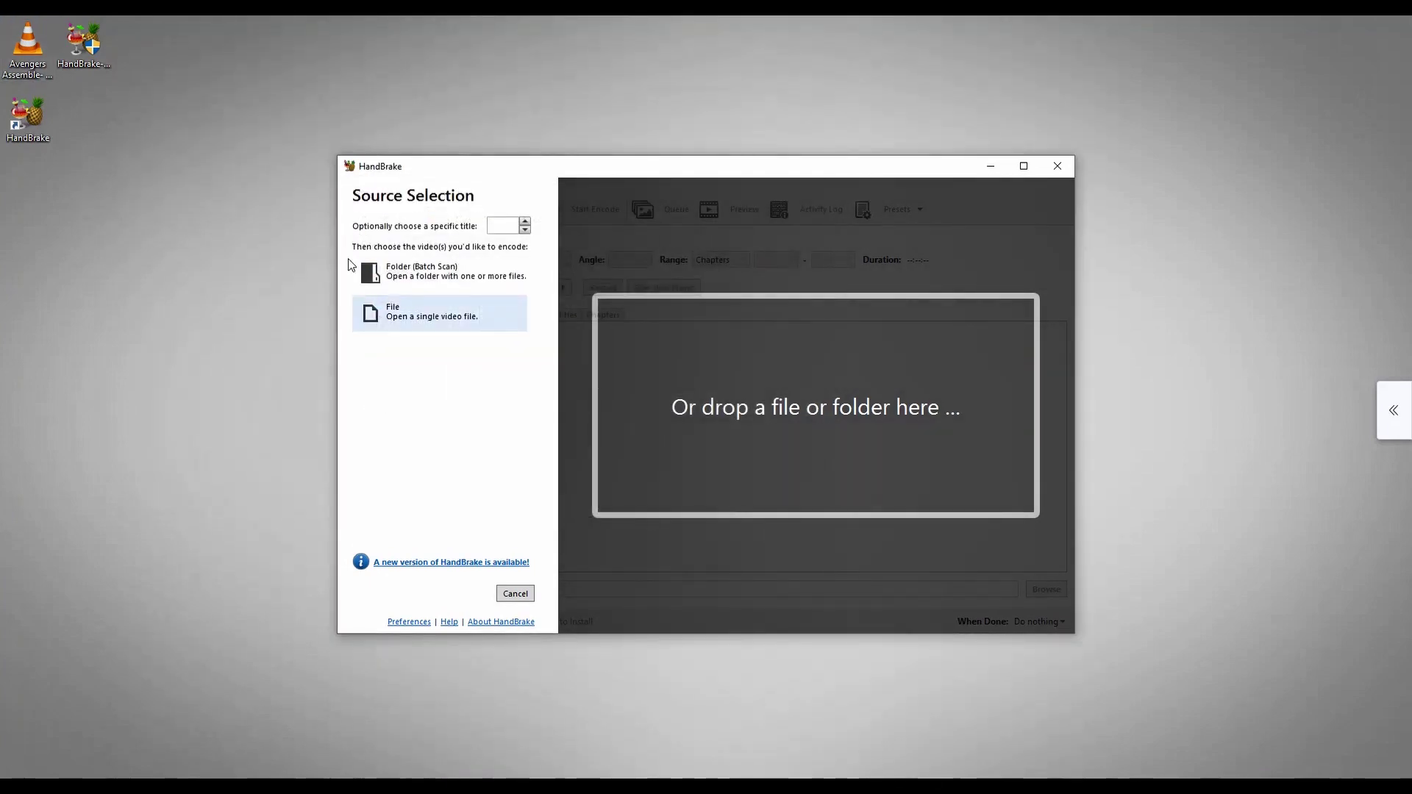
{"action": "left_click_drag", "start_coordinate": [30, 49], "coordinate": [817, 425]}
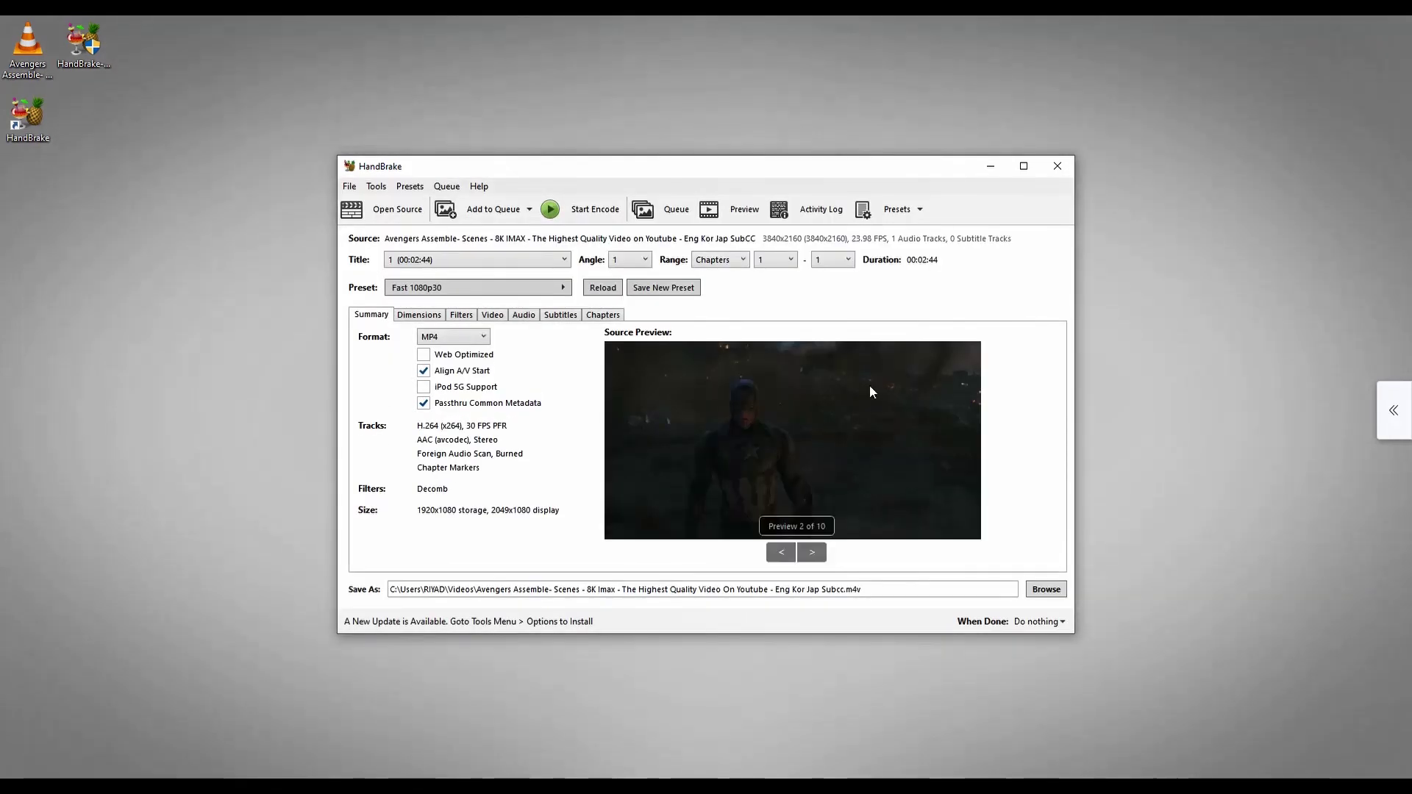
{"action": "left_click", "coordinate": [24, 68]}
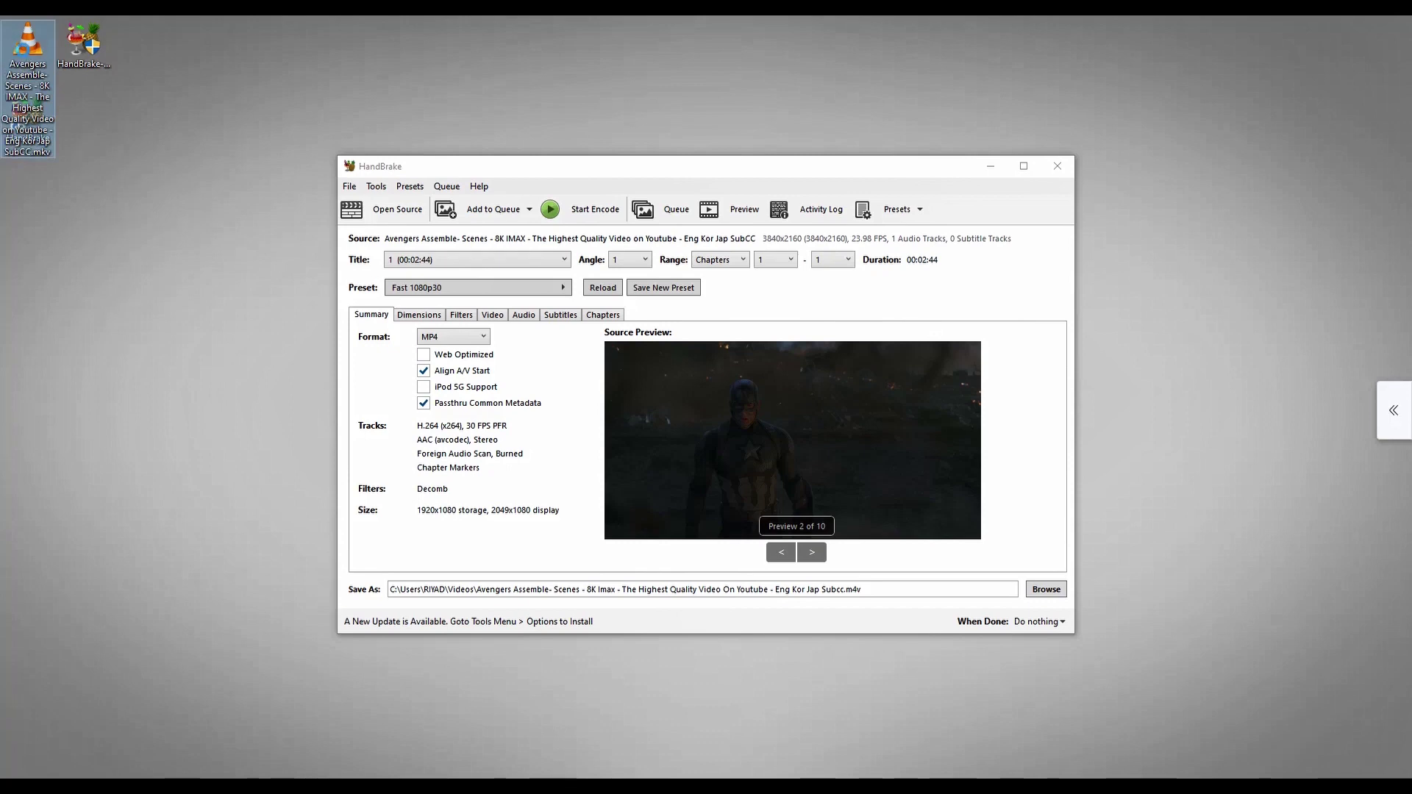
{"action": "right_click", "coordinate": [24, 53]}
{"action": "left_click", "coordinate": [166, 514]}
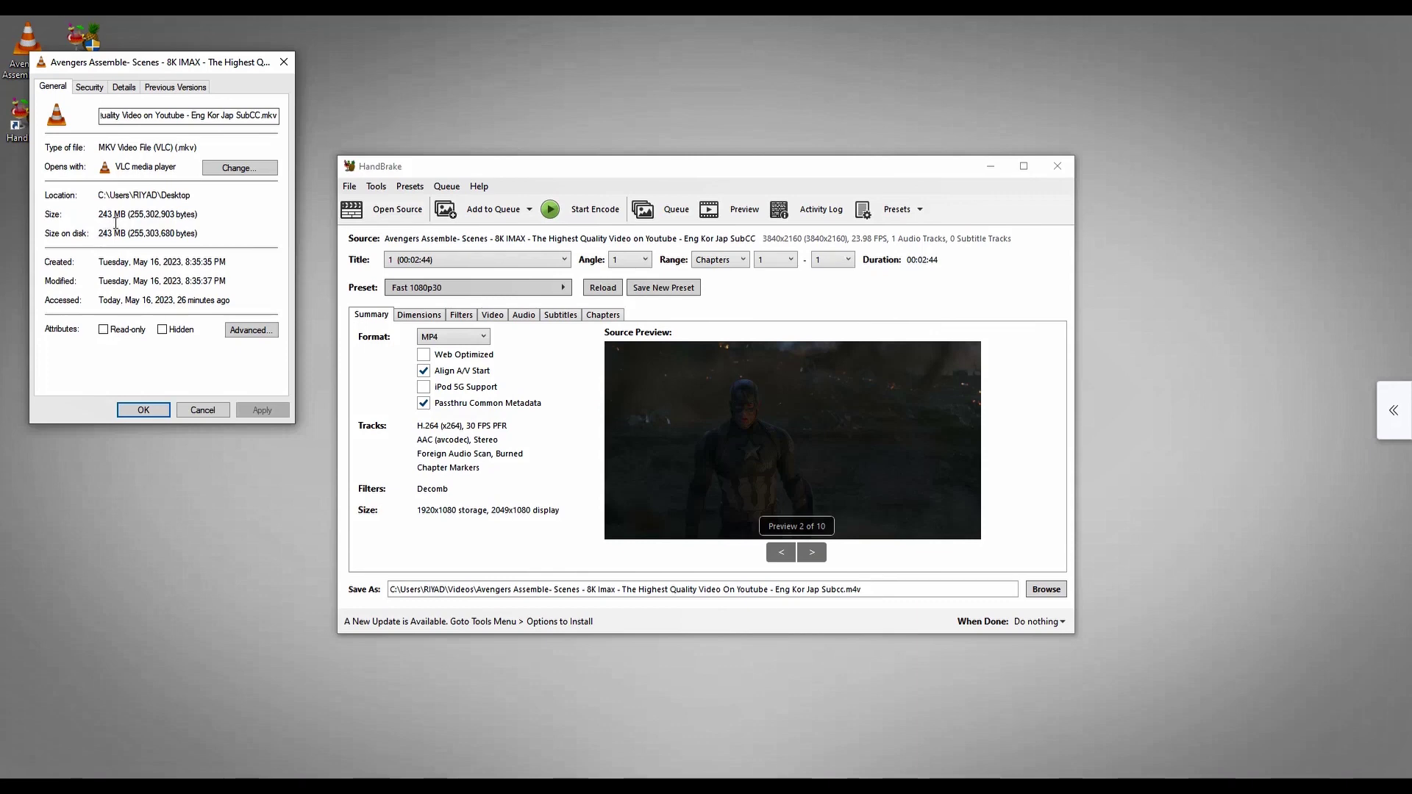
{"action": "left_click", "coordinate": [144, 410]}
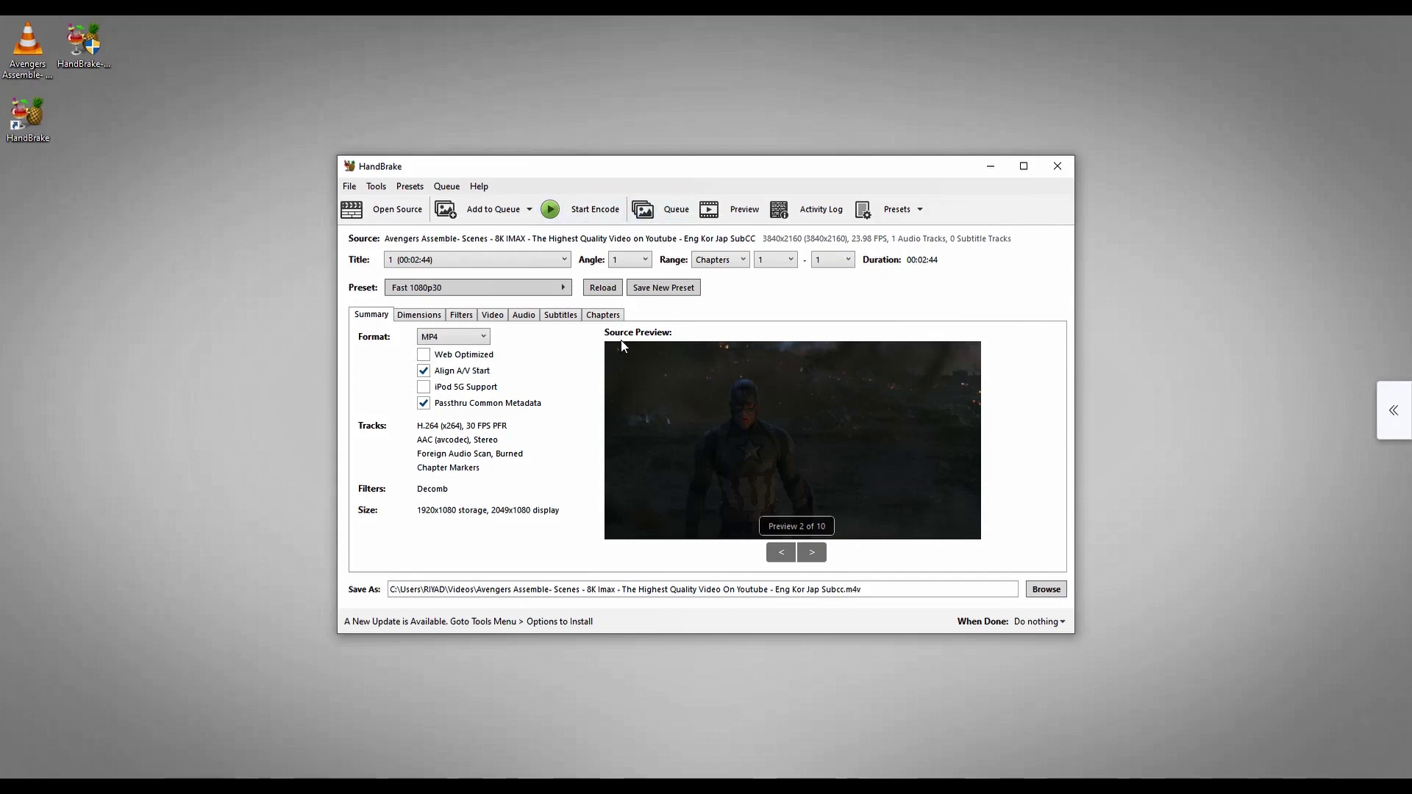
Tick Web Optimized, keeping the MP4 container and the default output save path.
{"action": "left_click", "coordinate": [424, 355]}
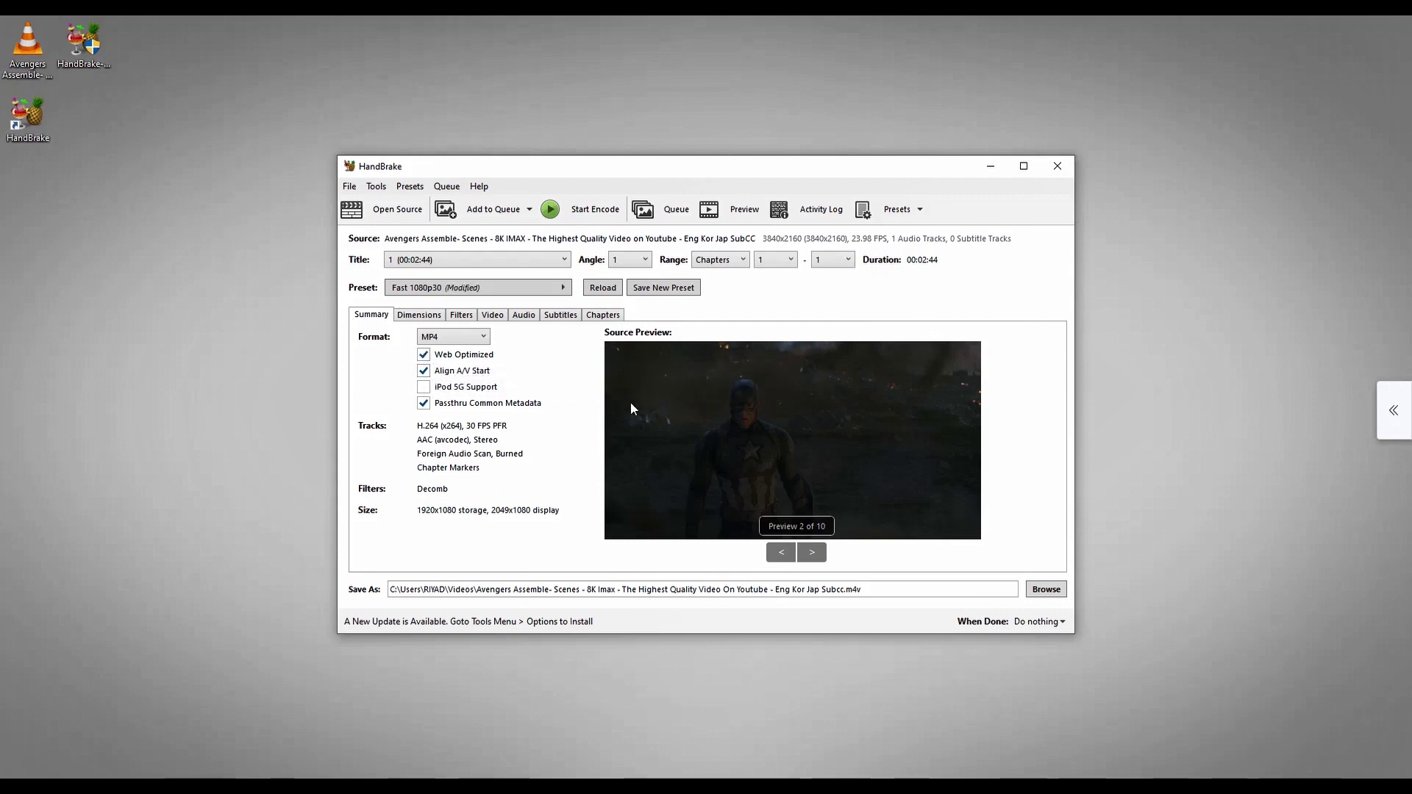
{"action": "left_click", "coordinate": [484, 338]}
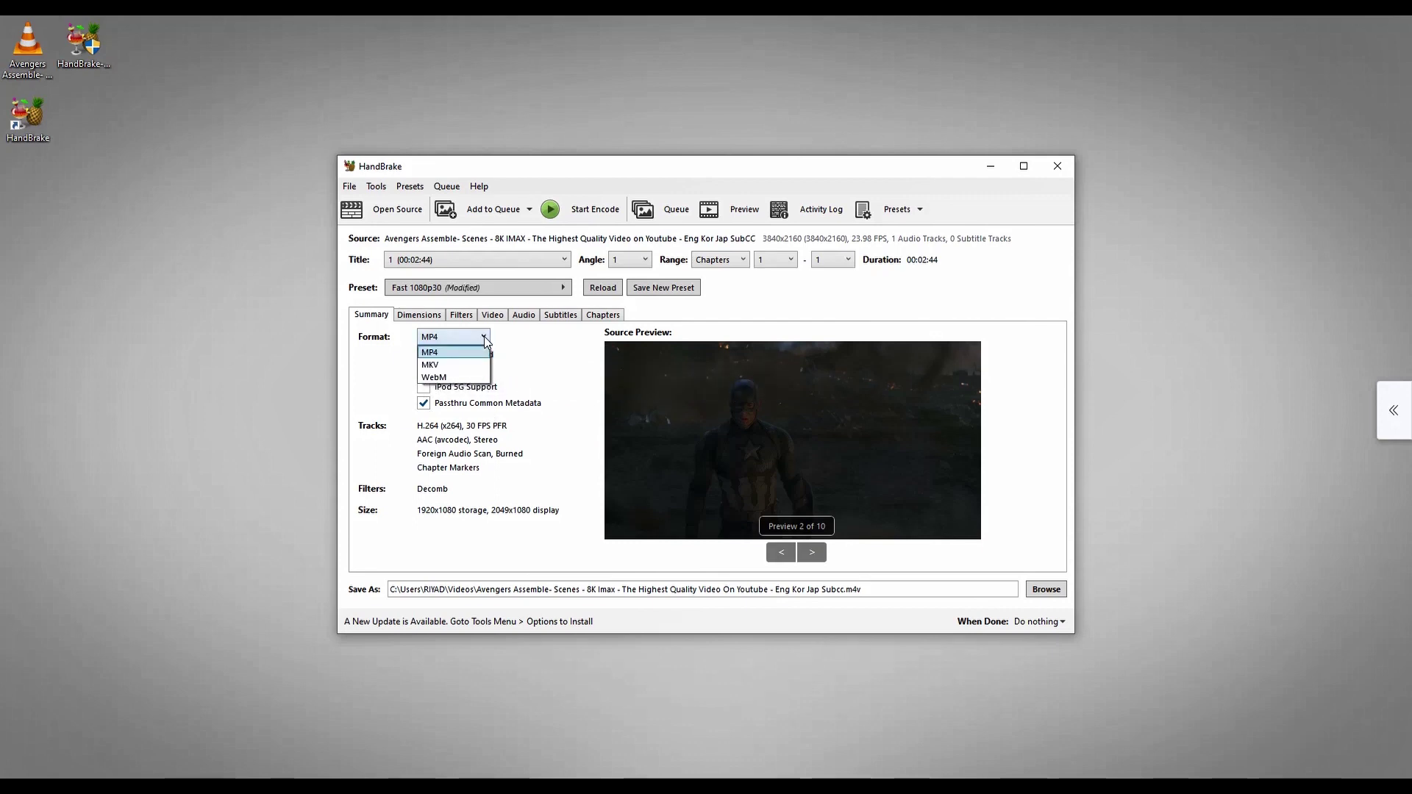
{"action": "left_click", "coordinate": [493, 549]}
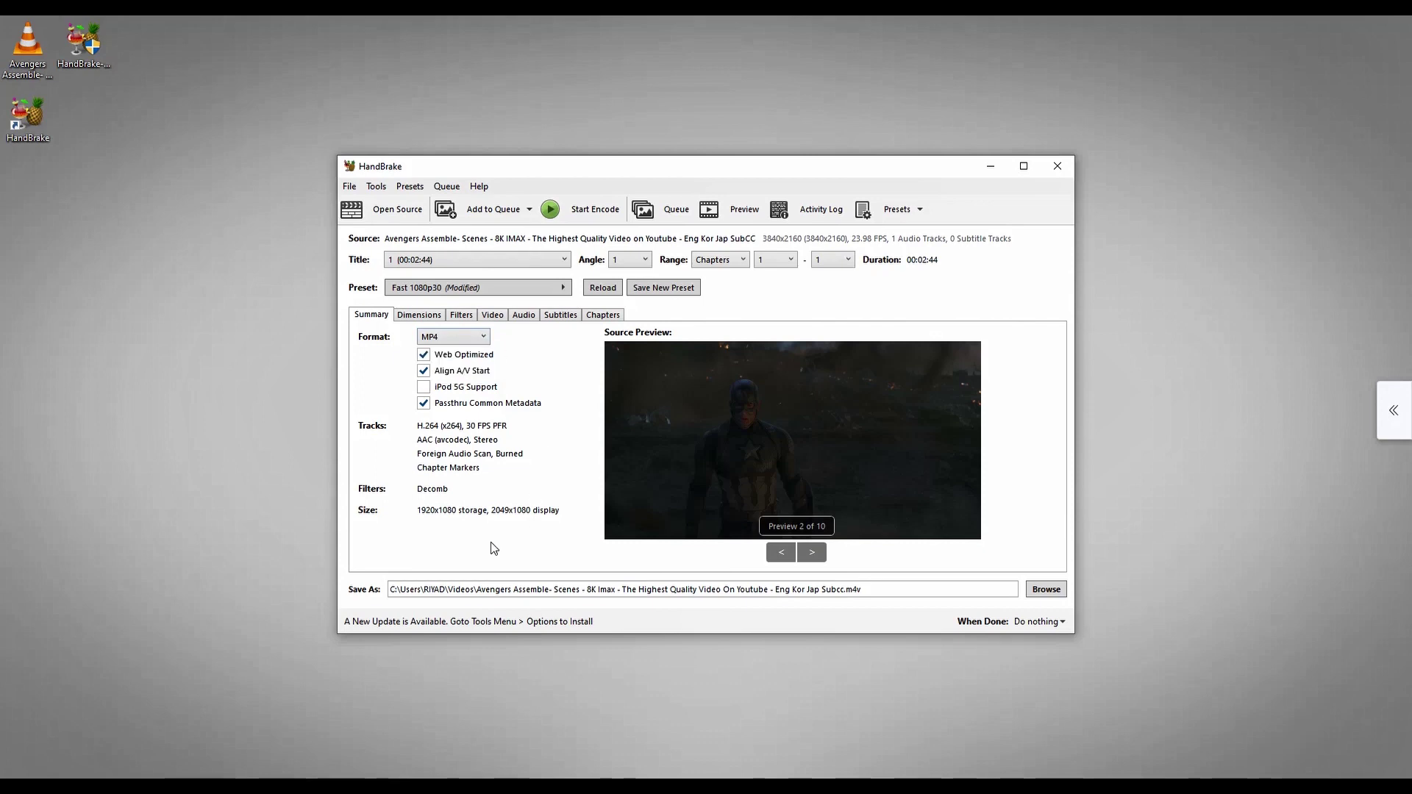
{"action": "left_click", "coordinate": [1051, 594]}
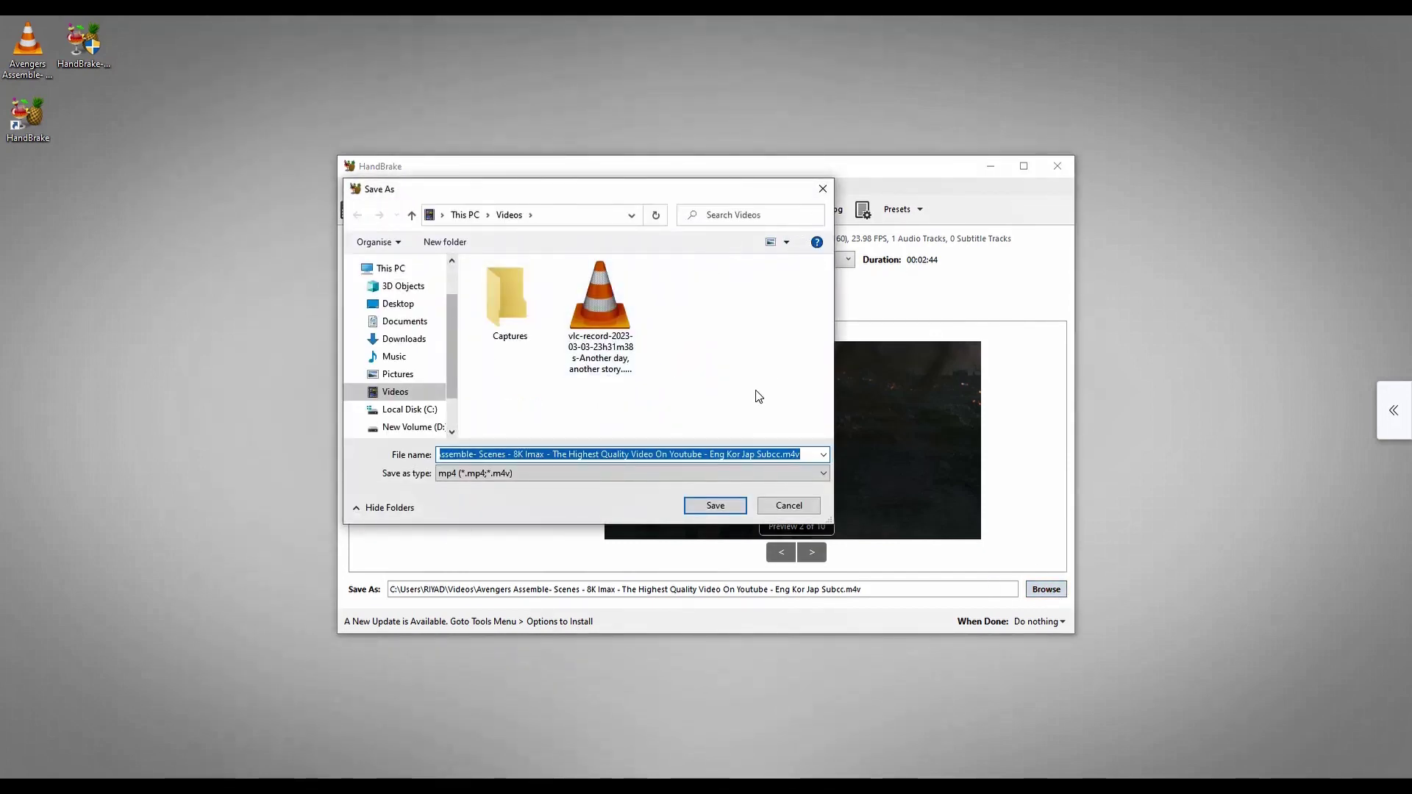
{"action": "left_click", "coordinate": [788, 506]}
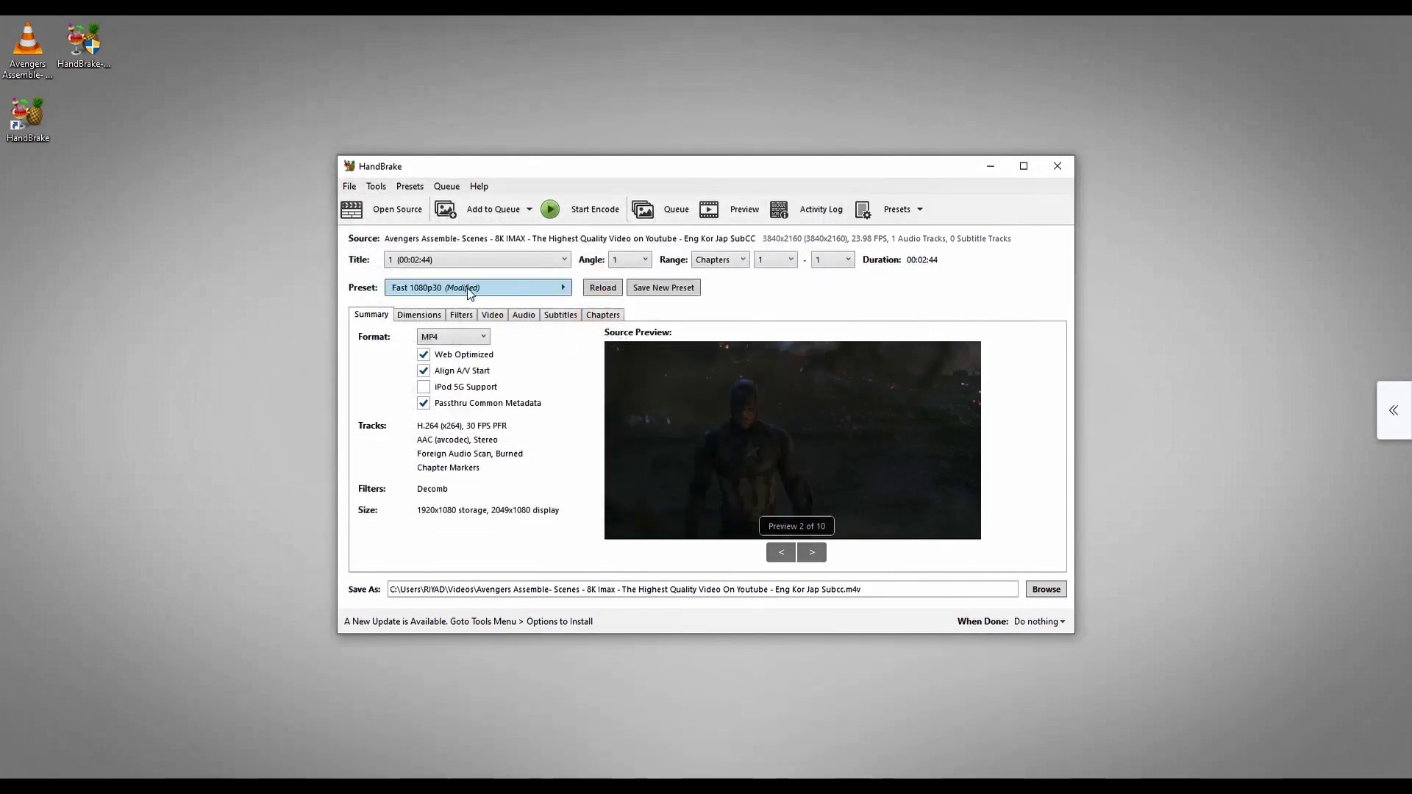
{"action": "left_click", "coordinate": [426, 318]}
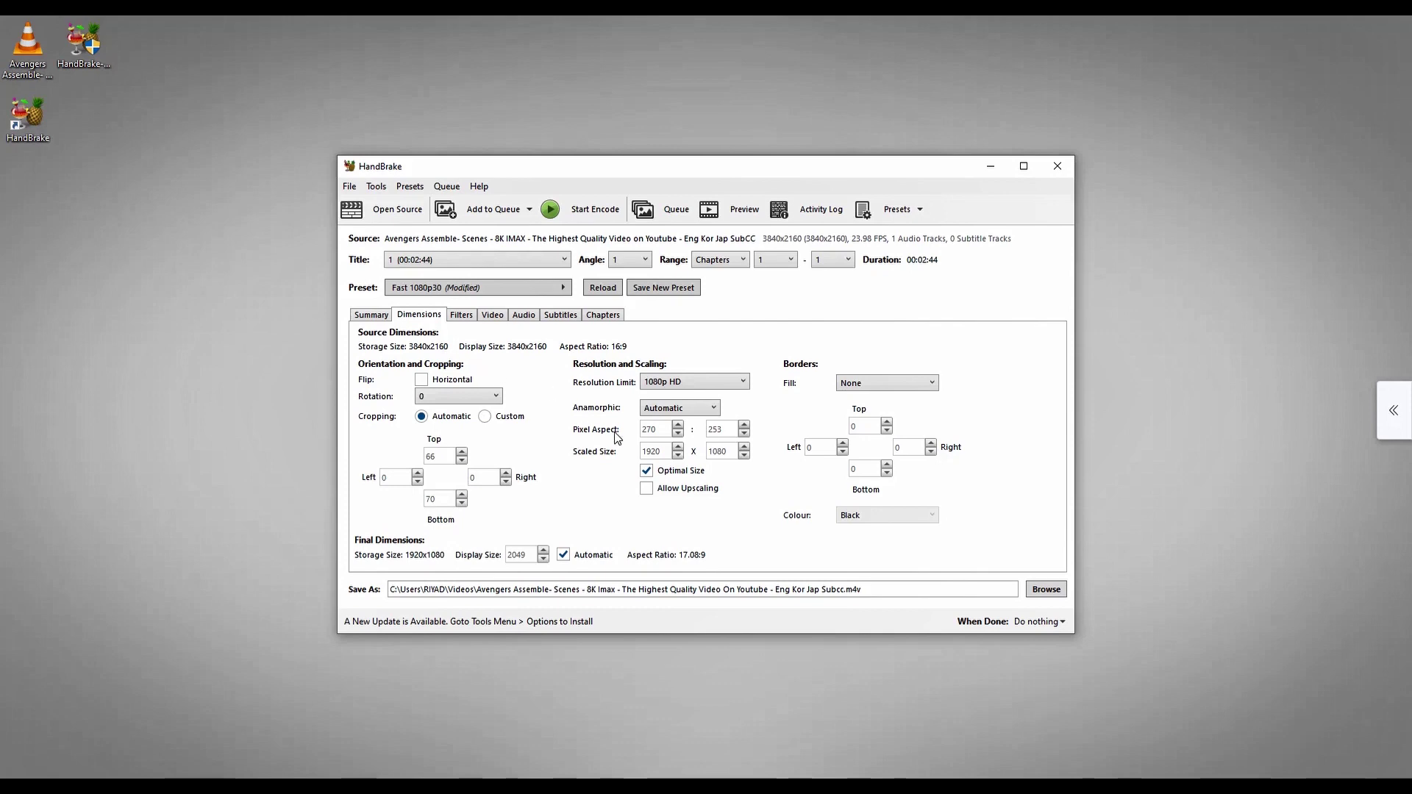
Review the Filters and Video tabs, keep H.264 (x264) as encoder, and show the presets list.
{"action": "left_click", "coordinate": [461, 315]}
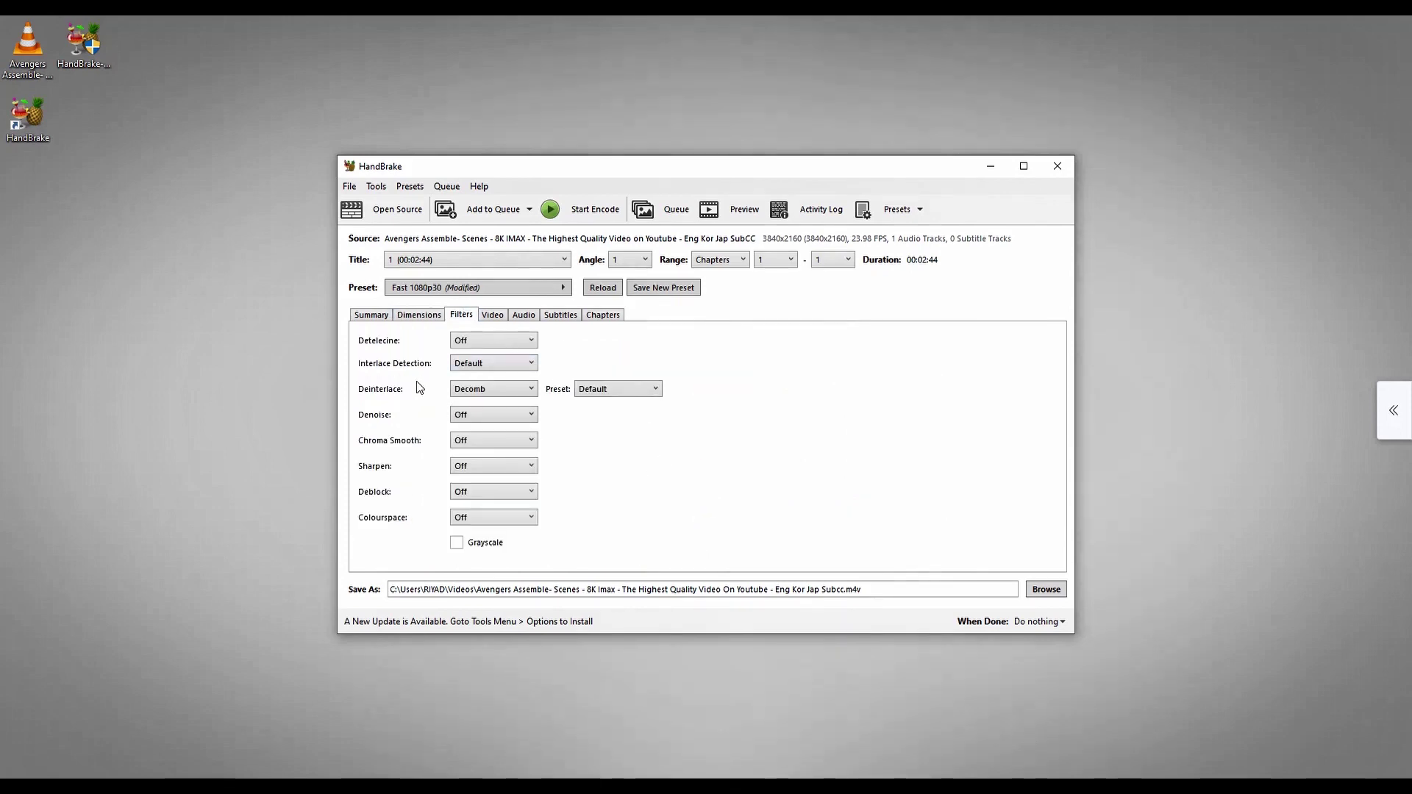
{"action": "left_click", "coordinate": [493, 317]}
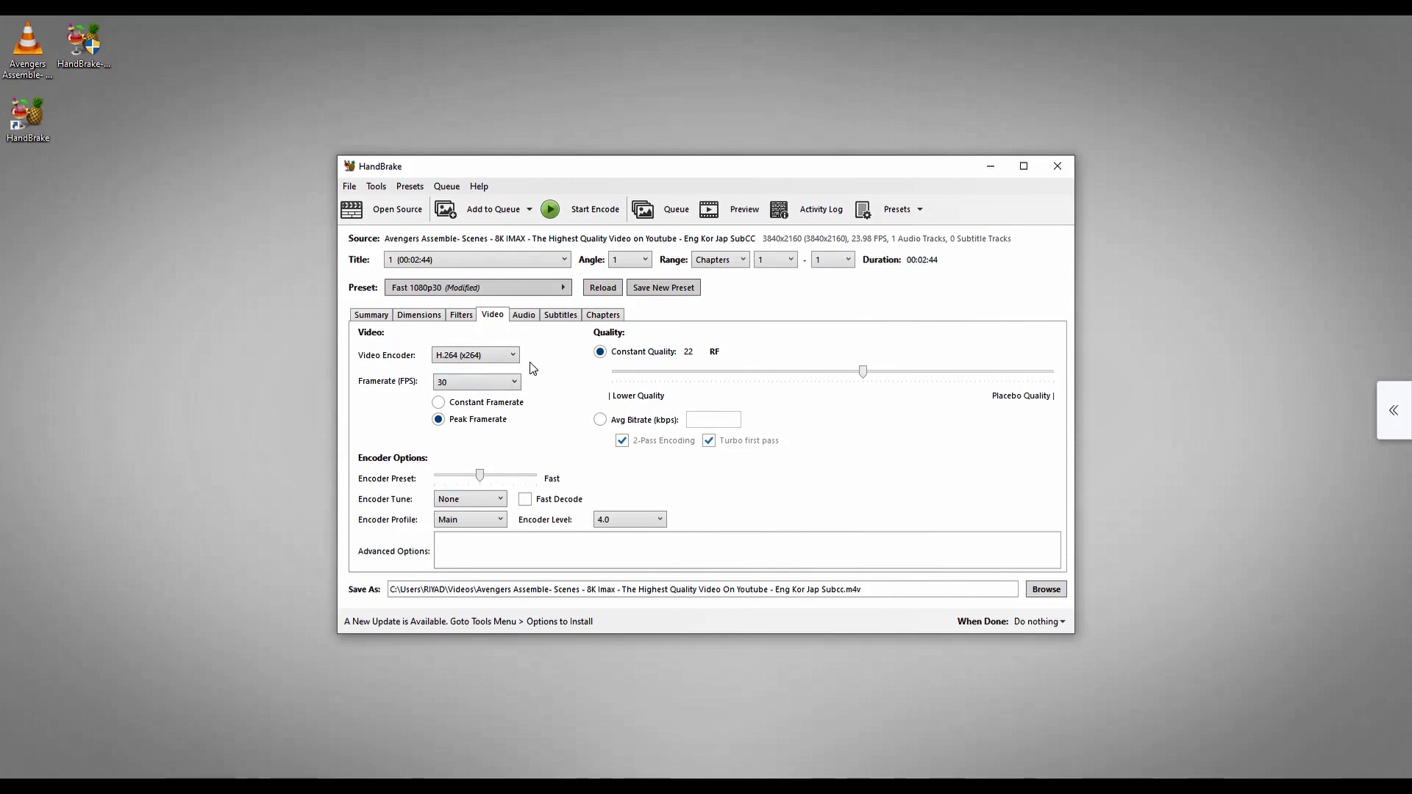
{"action": "left_click", "coordinate": [495, 360]}
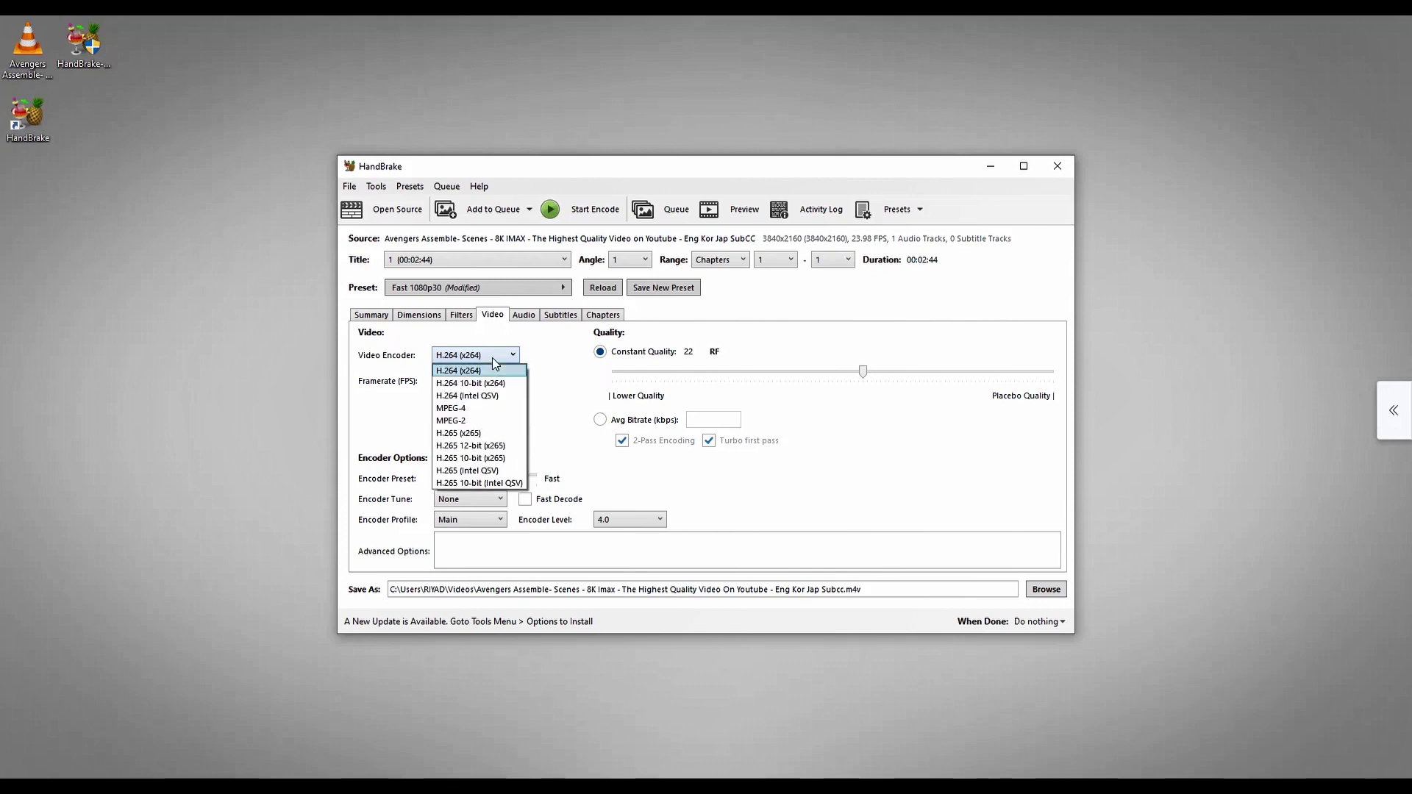
{"action": "left_click", "coordinate": [494, 363]}
{"action": "left_click", "coordinate": [919, 211]}
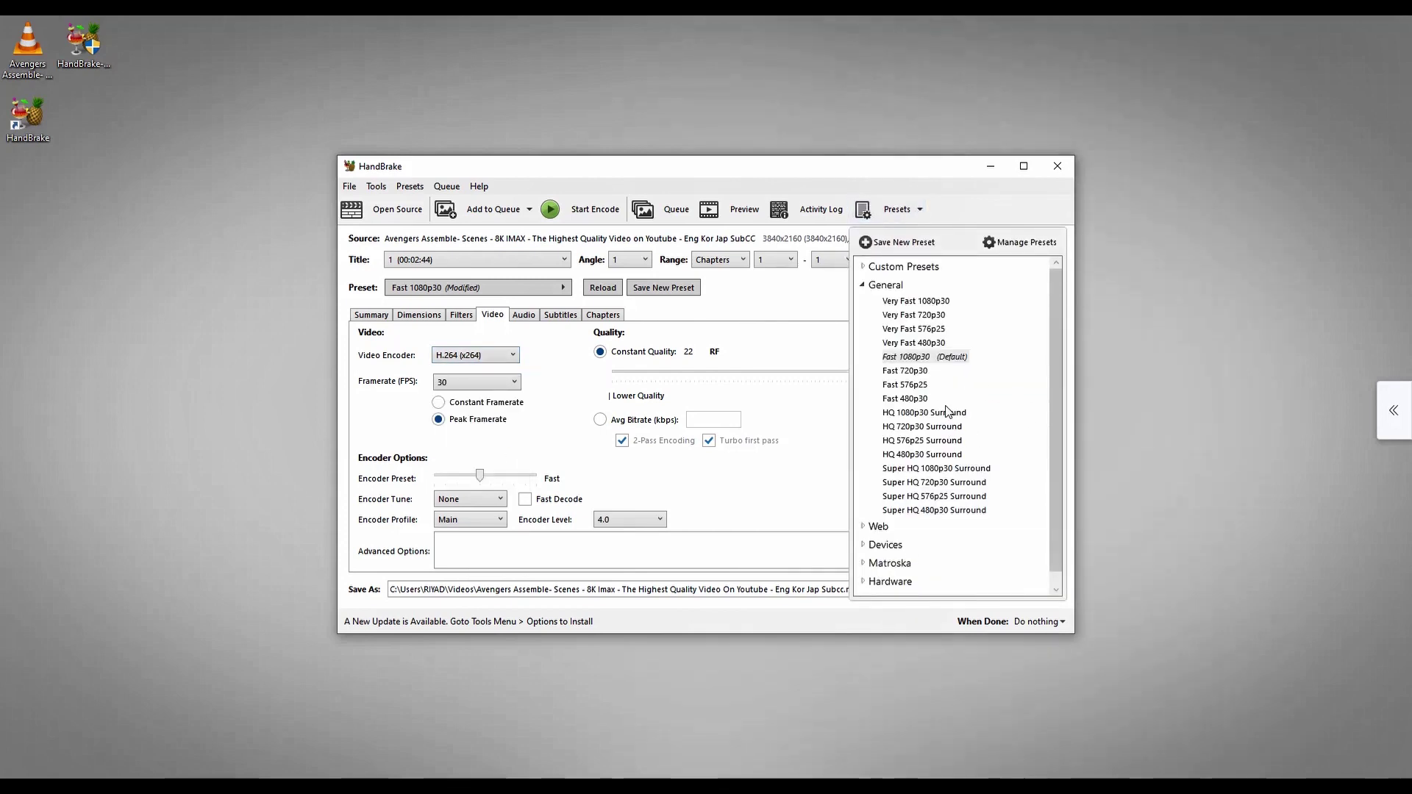
Close the presets list and drag the Constant Quality slider to RF 25.
{"action": "scroll", "coordinate": [942, 409], "scroll_direction": "down", "scroll_amount": 1}
{"action": "scroll", "coordinate": [972, 544], "scroll_direction": "up", "scroll_amount": 1}
{"action": "left_click", "coordinate": [906, 213]}
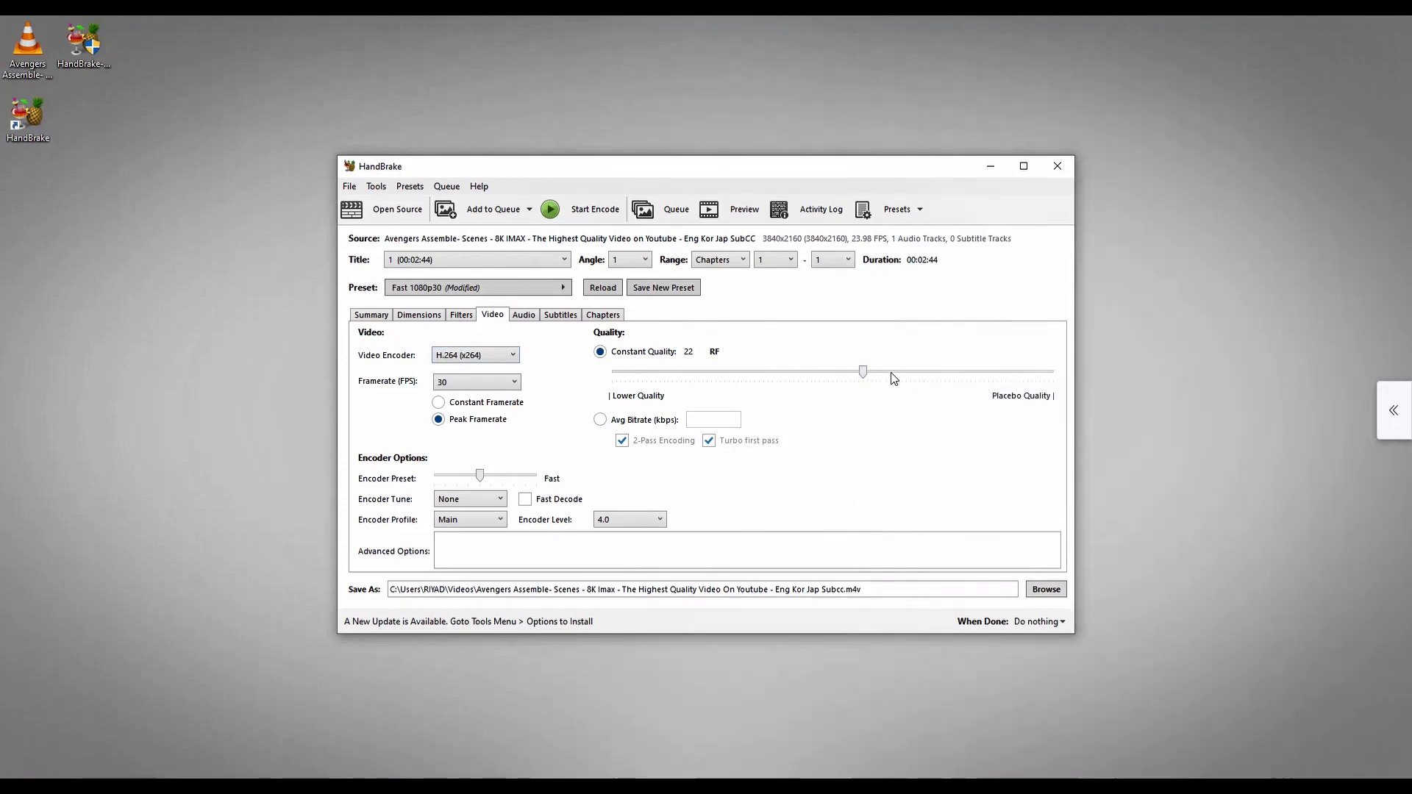
{"action": "mouse_move", "coordinate": [865, 374]}
{"action": "left_mouse_down"}
{"action": "mouse_move", "coordinate": [949, 369]}
{"action": "mouse_move", "coordinate": [848, 377]}
{"action": "left_mouse_up"}
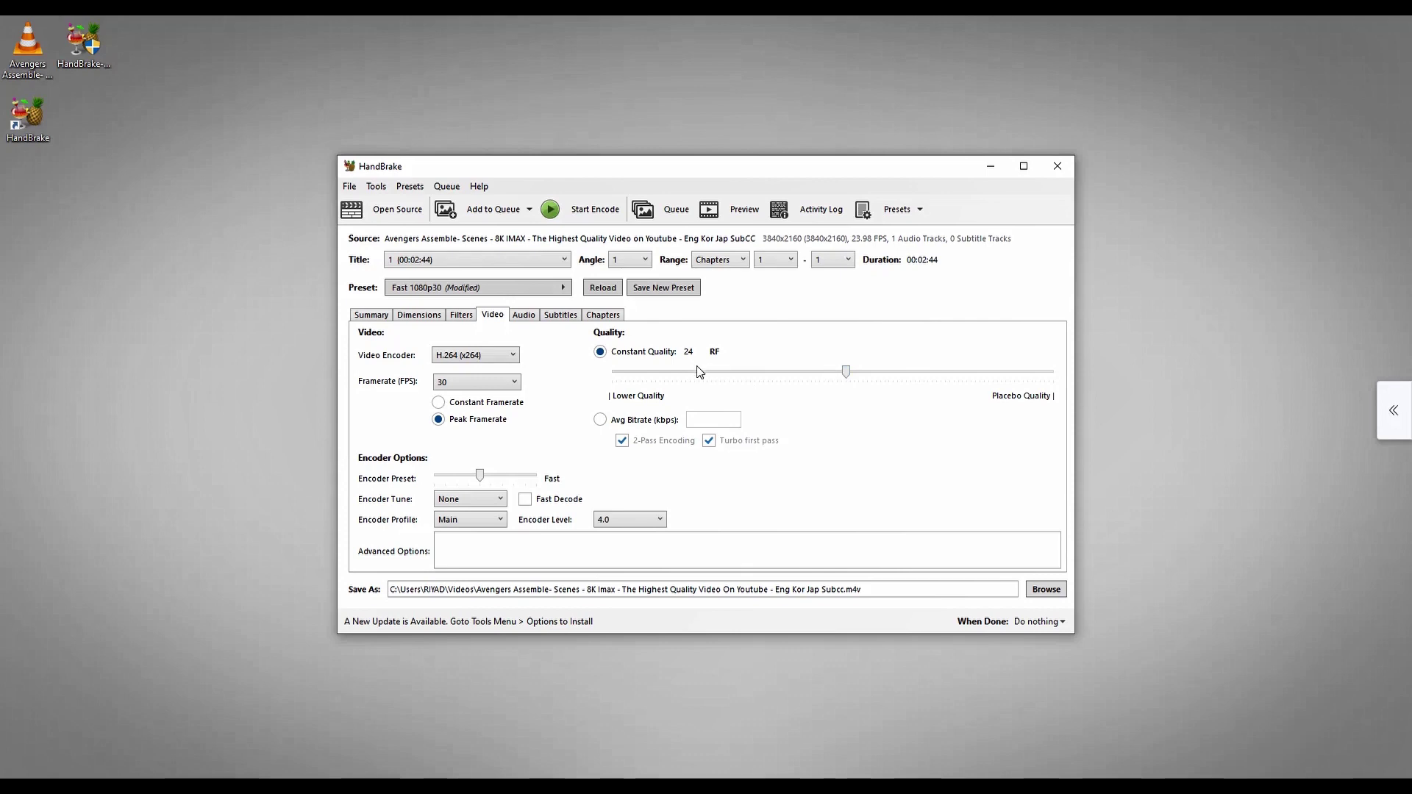
{"action": "mouse_move", "coordinate": [846, 377]}
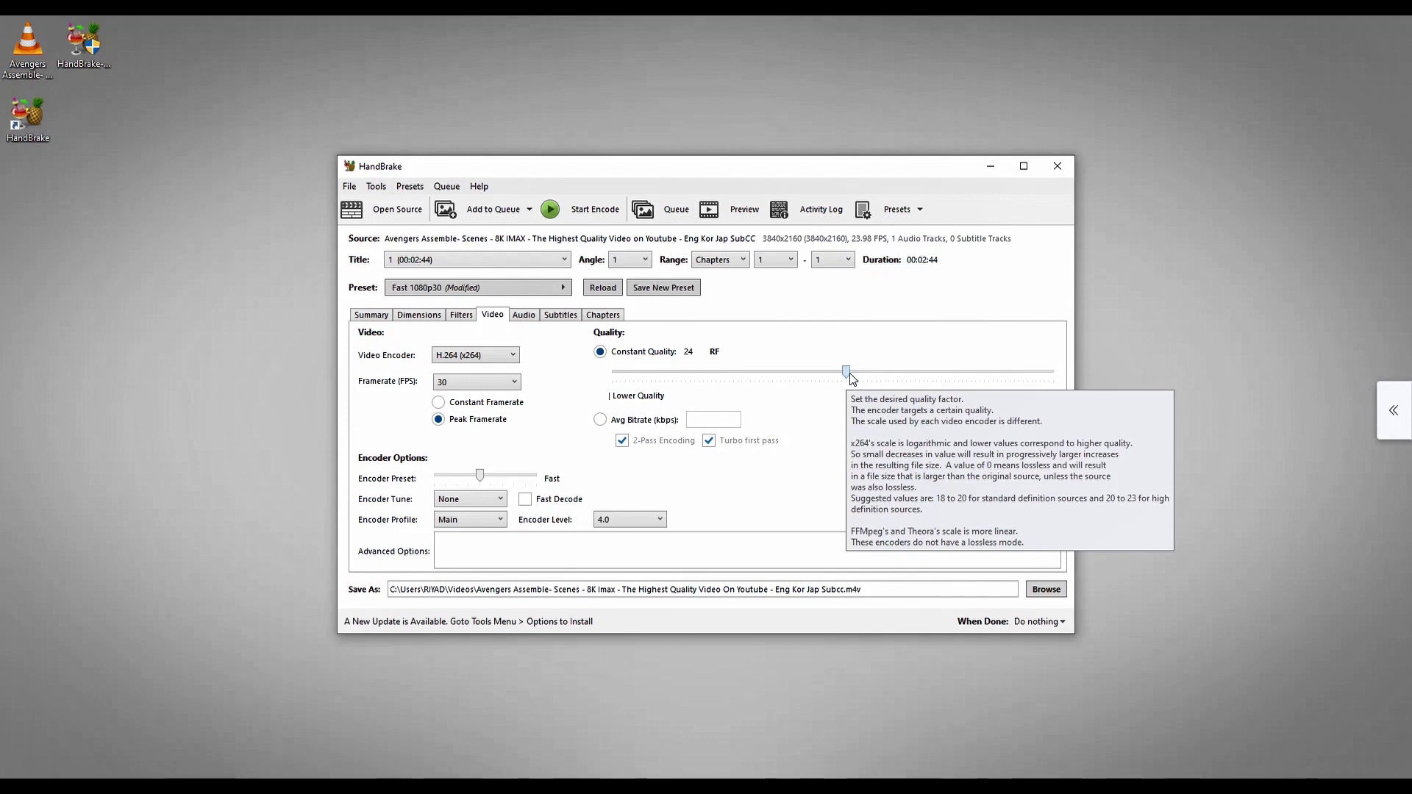
{"action": "left_click_drag", "start_coordinate": [852, 376], "coordinate": [857, 378]}
Save the output to 3D Objects, run the encode, and drag the finished m4v to the desktop.
{"action": "left_click", "coordinate": [1046, 590]}
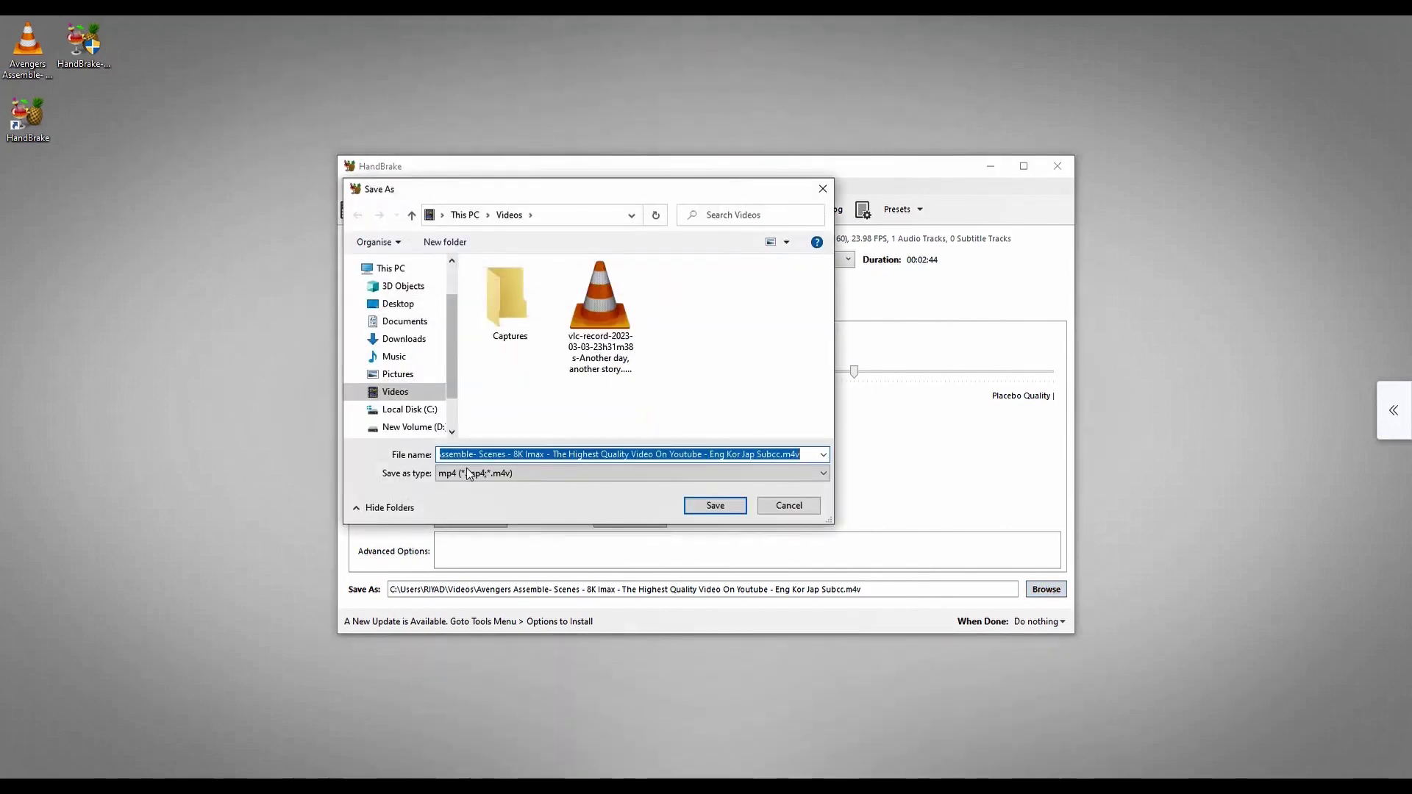
{"action": "left_click", "coordinate": [390, 289]}
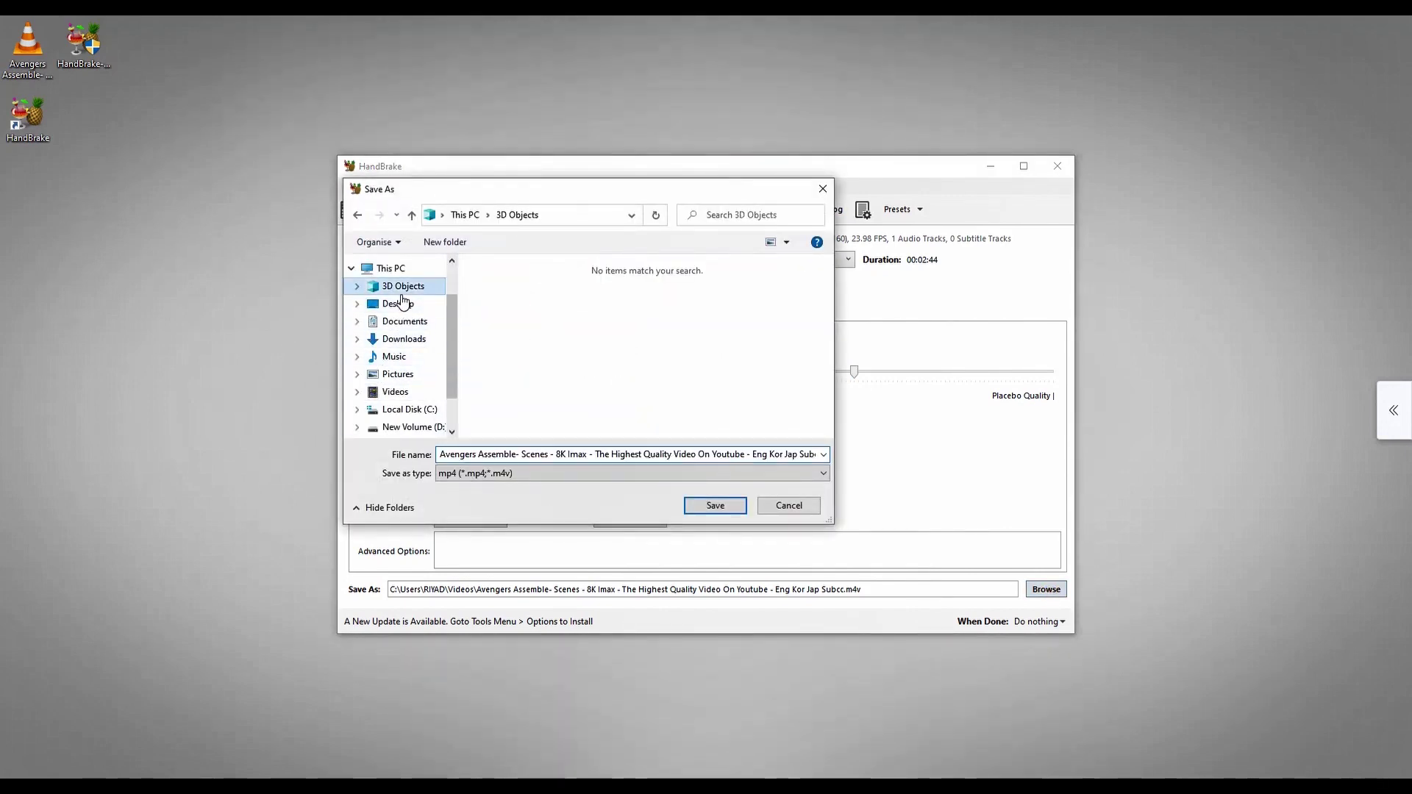
{"action": "left_click", "coordinate": [721, 510]}
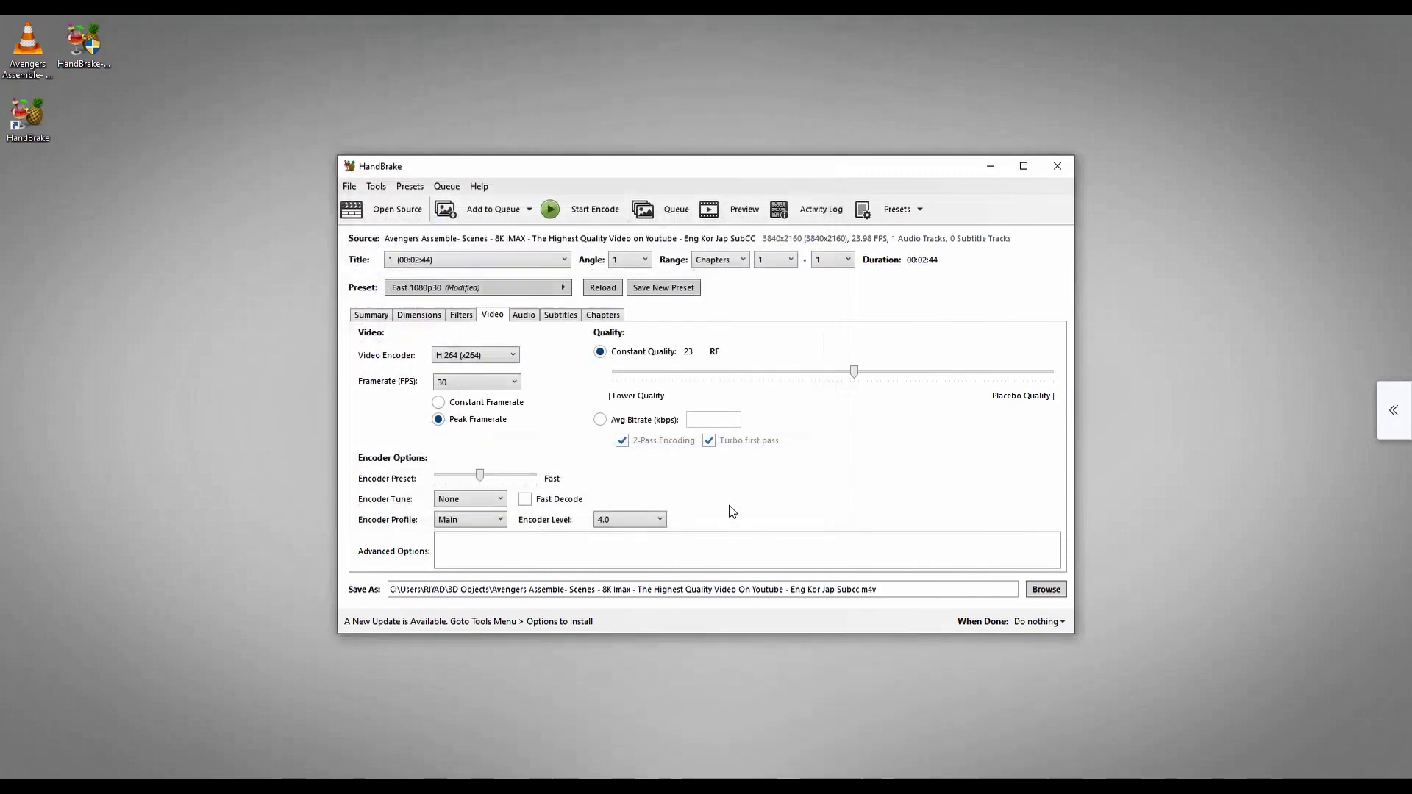
{"action": "left_click", "coordinate": [566, 212]}
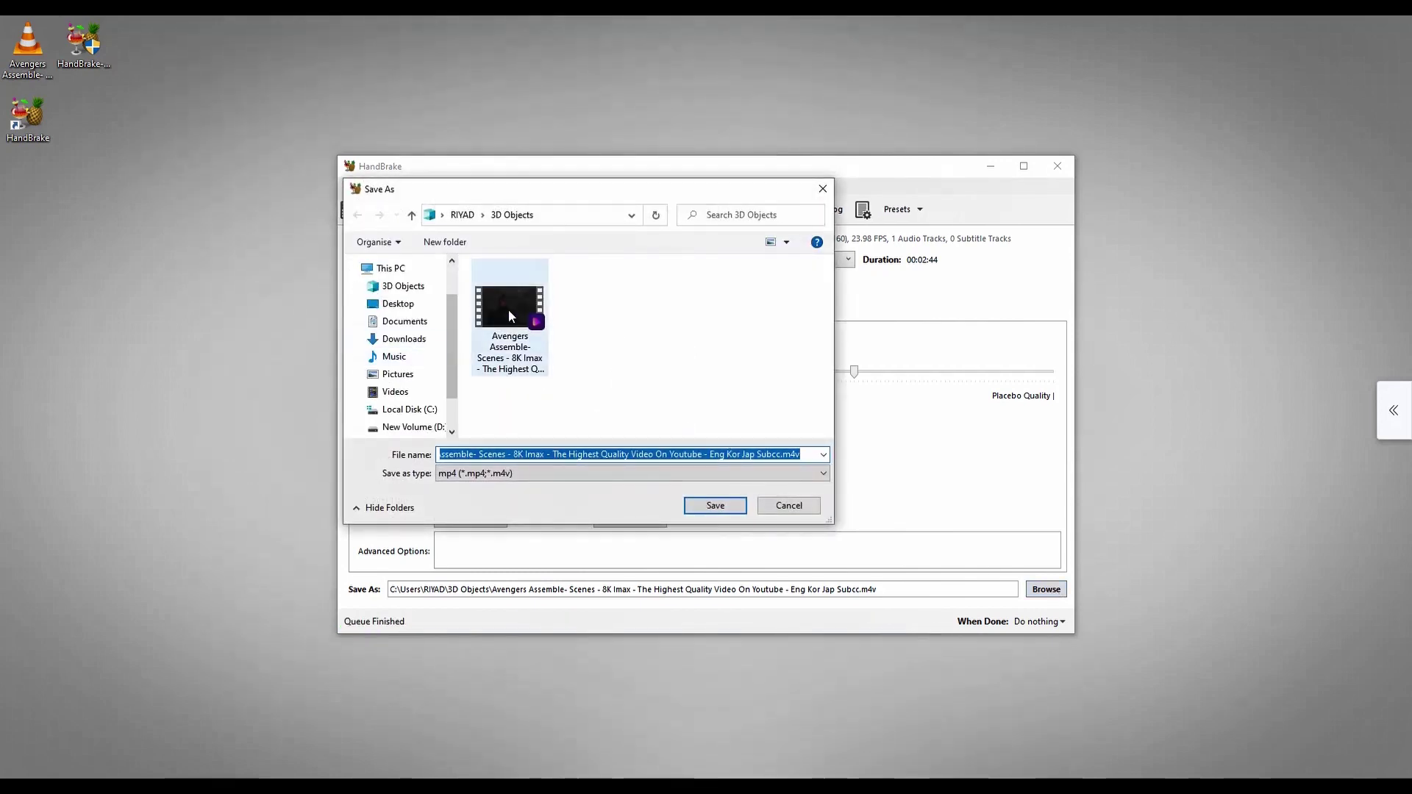
{"action": "left_click", "coordinate": [512, 314]}
{"action": "left_click_drag", "start_coordinate": [514, 315], "coordinate": [136, 147]}
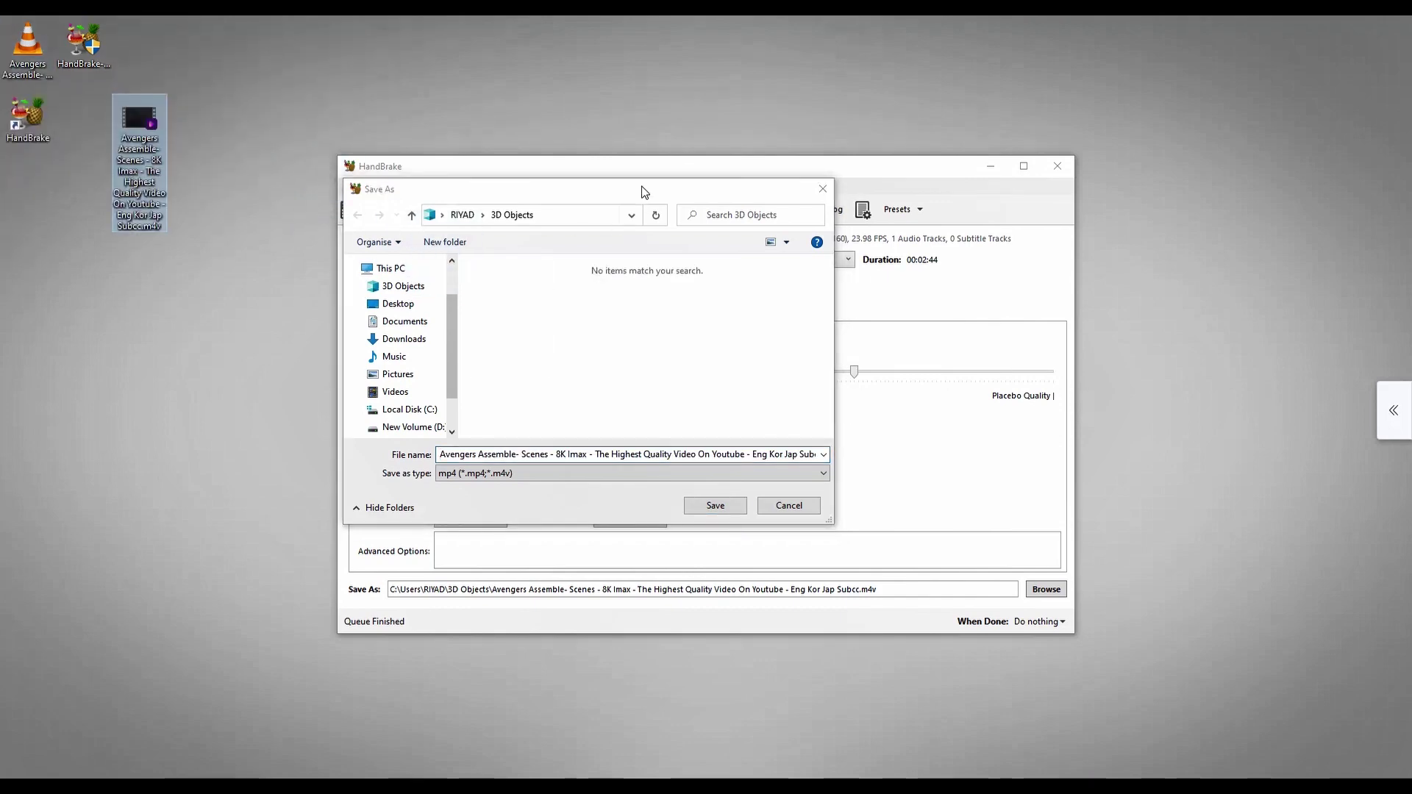
Compare the Properties sizes side by side: original MKV 243 MB versus encoded M4V 86.2 MB.
{"action": "left_click", "coordinate": [823, 189]}
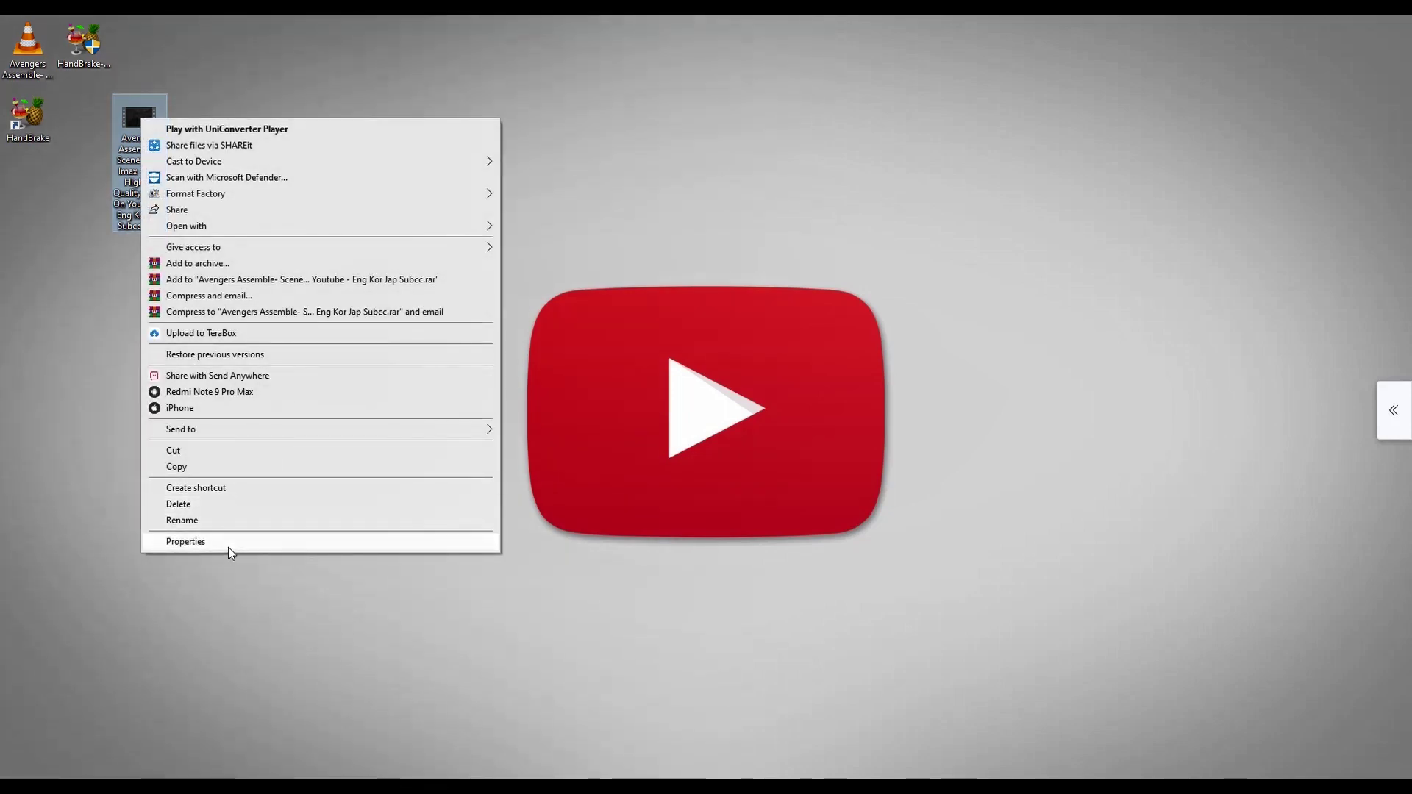
{"action": "left_click", "coordinate": [228, 547]}
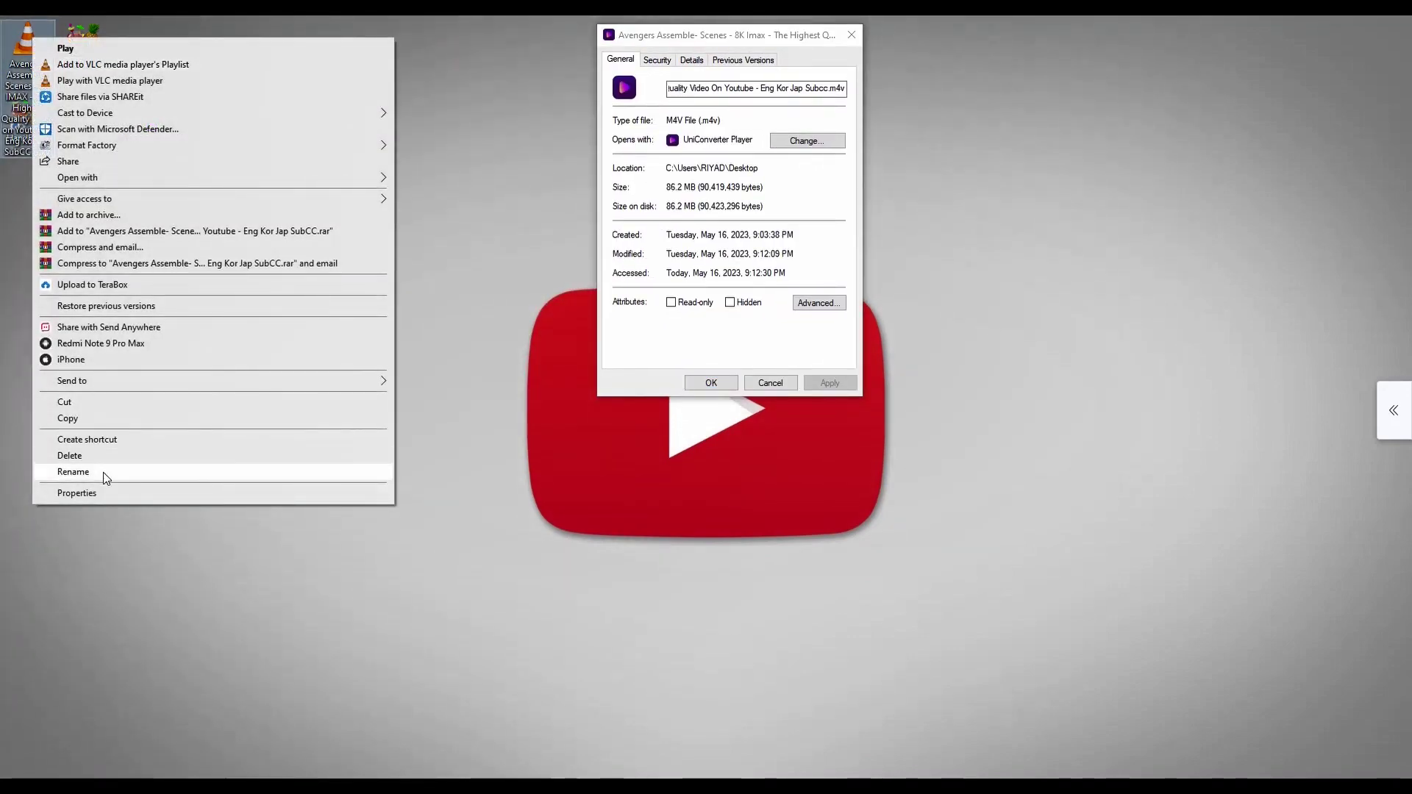
{"action": "left_click", "coordinate": [96, 500]}
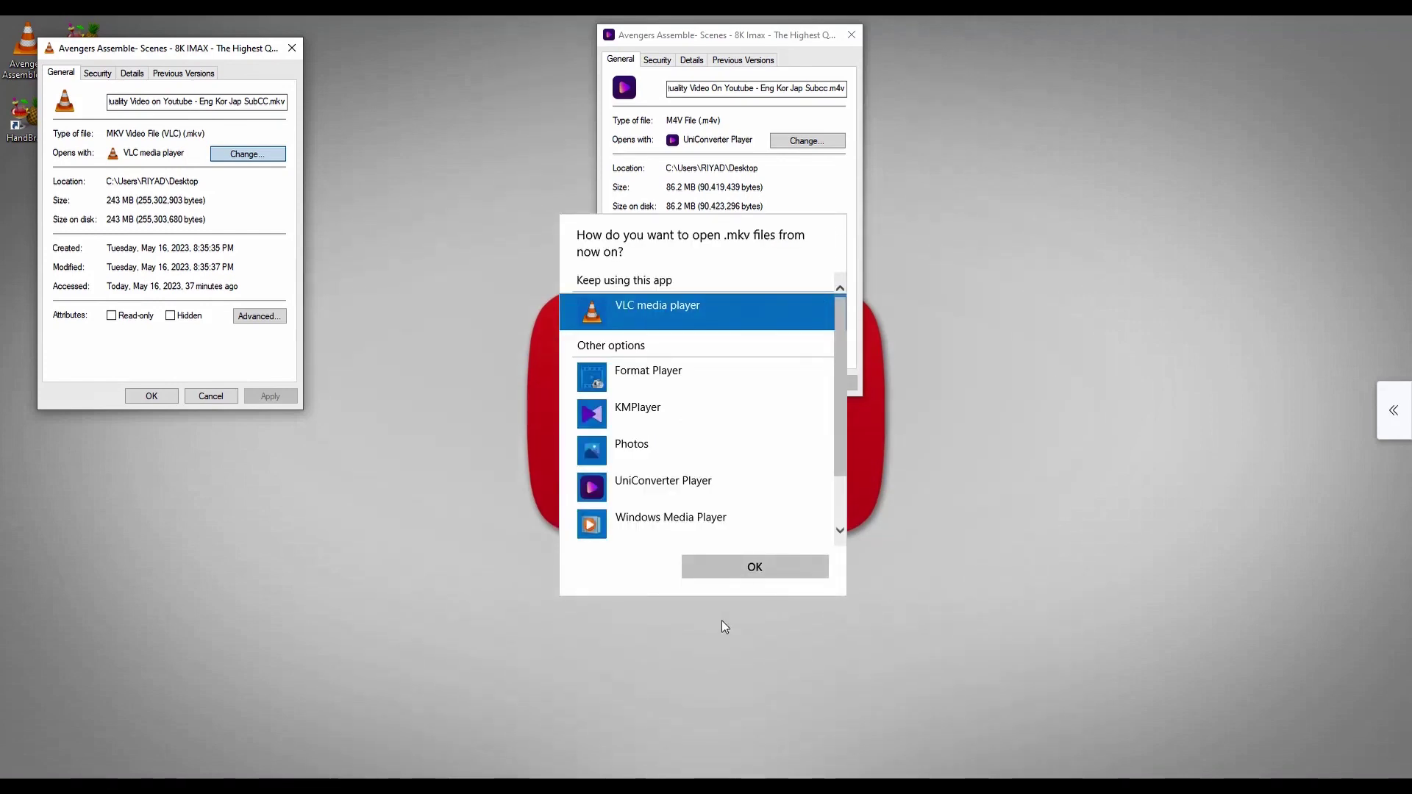
{"action": "left_click", "coordinate": [415, 571]}
{"action": "left_click_drag", "start_coordinate": [226, 51], "coordinate": [516, 36]}
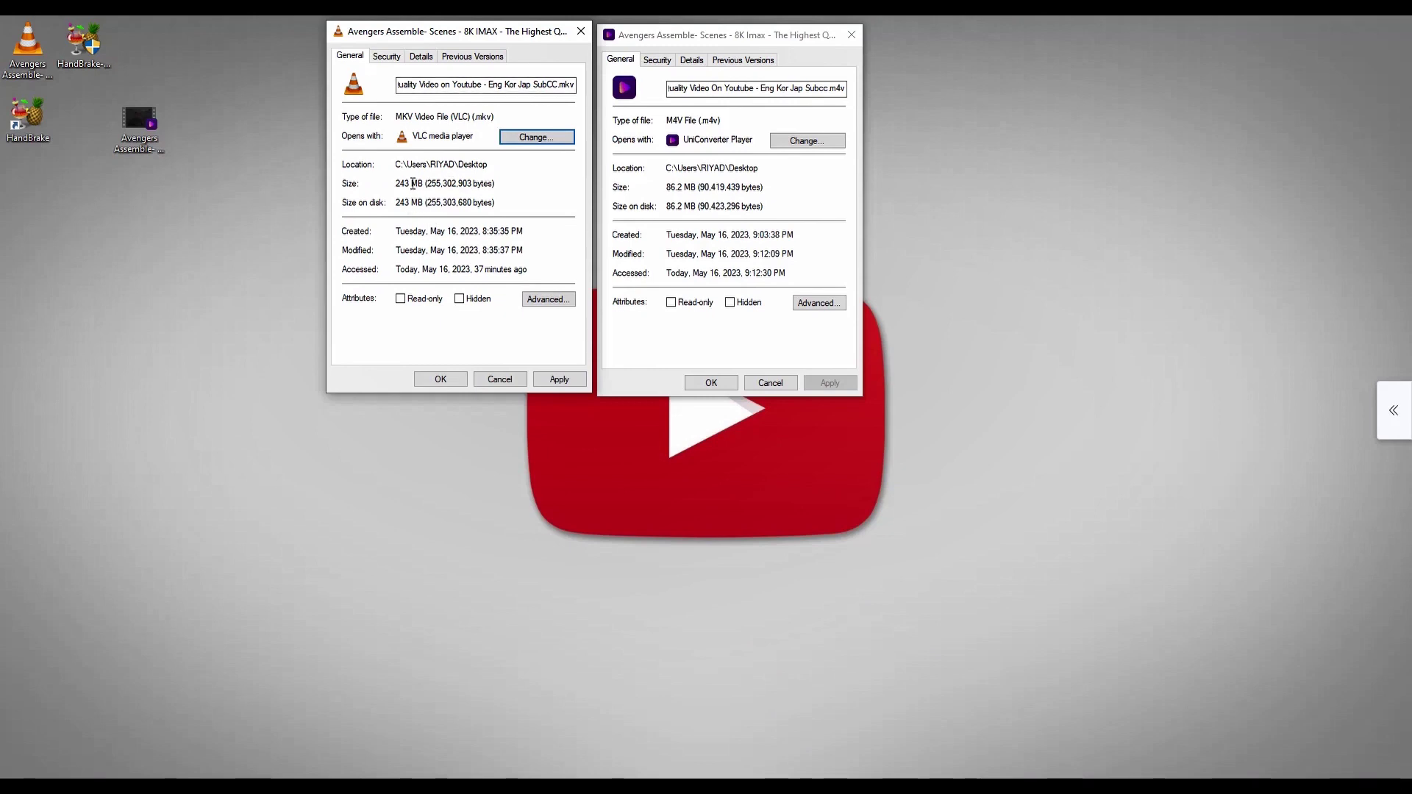
{"action": "left_click_drag", "start_coordinate": [411, 186], "coordinate": [396, 187]}
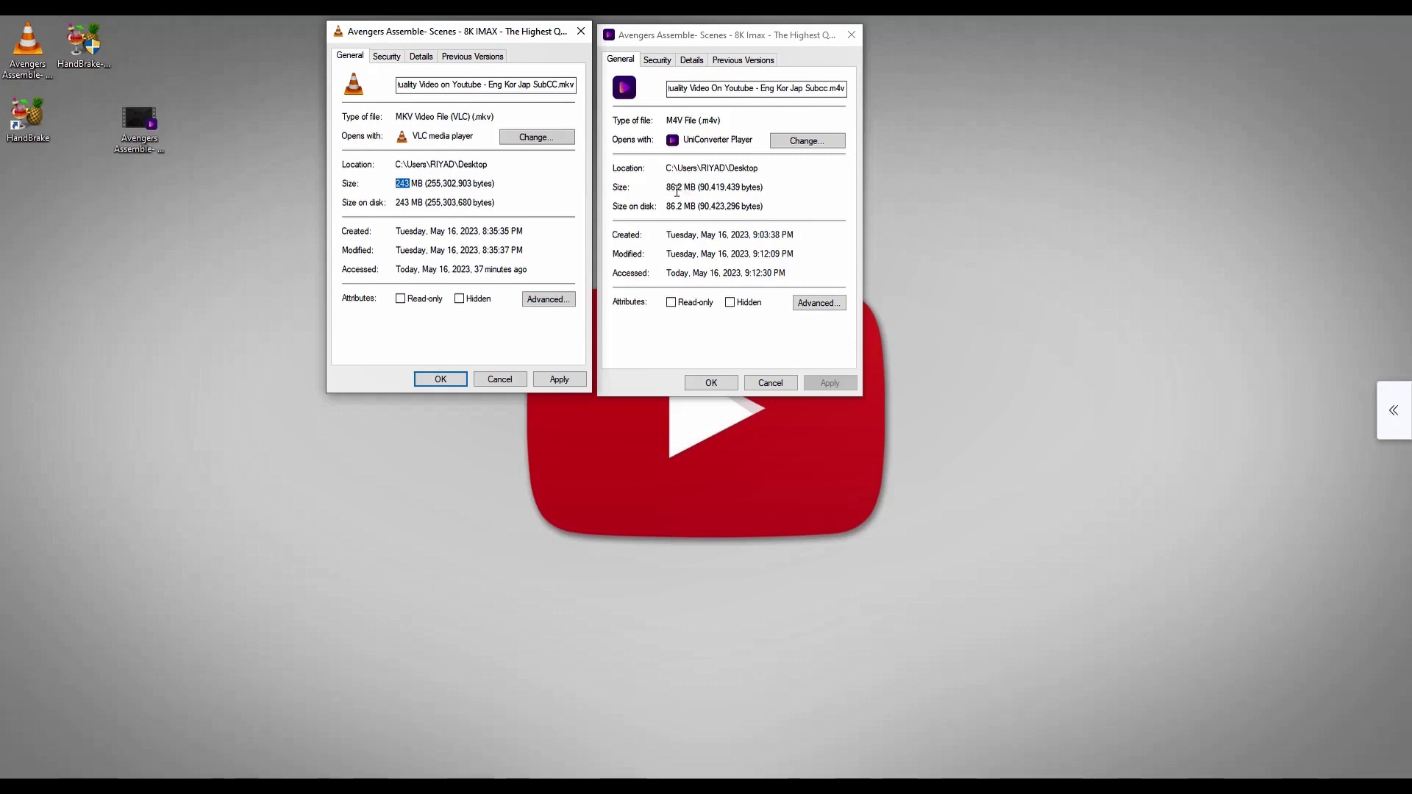
{"action": "left_click_drag", "start_coordinate": [683, 189], "coordinate": [667, 191]}
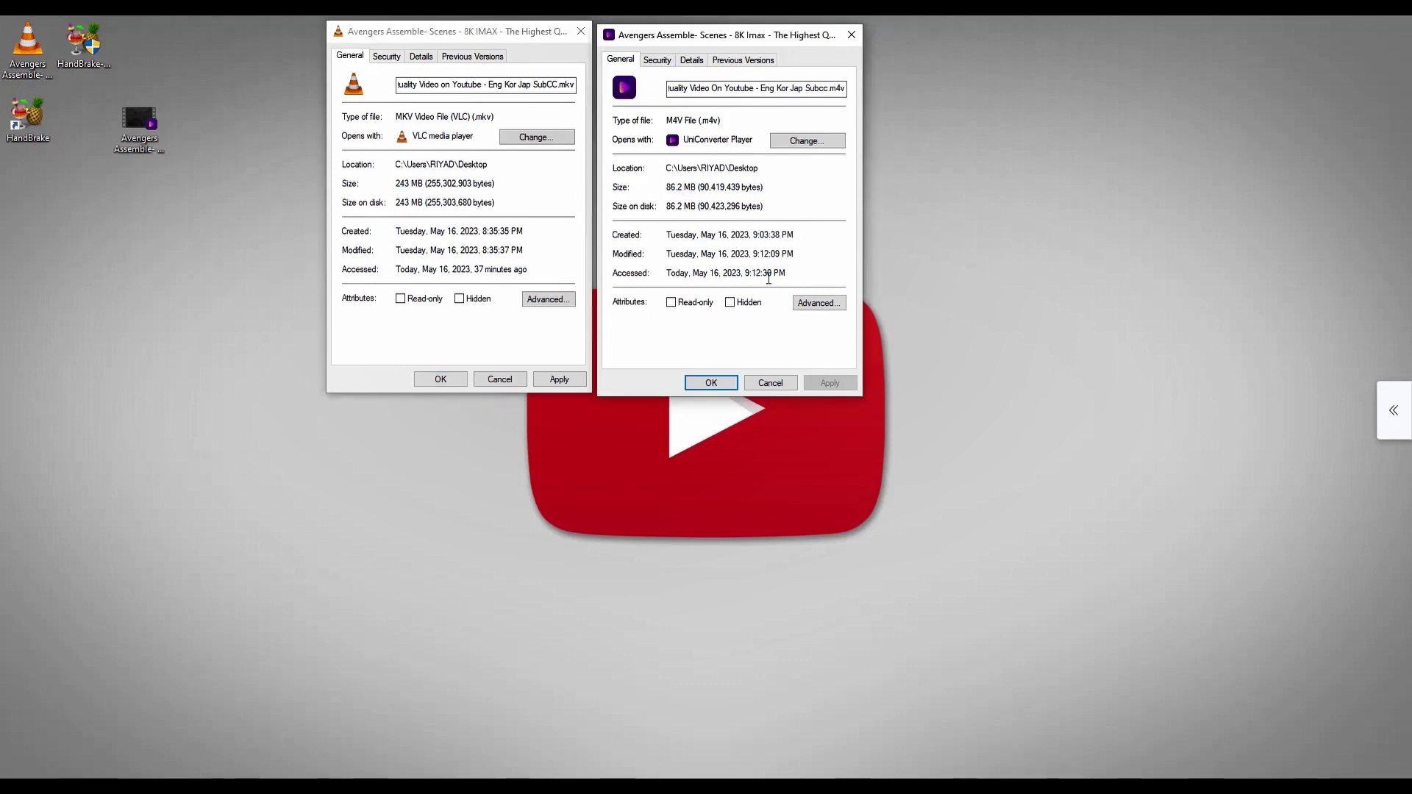
Set VLC media player as the default app for m4v files and apply.
{"action": "left_click", "coordinate": [801, 142]}
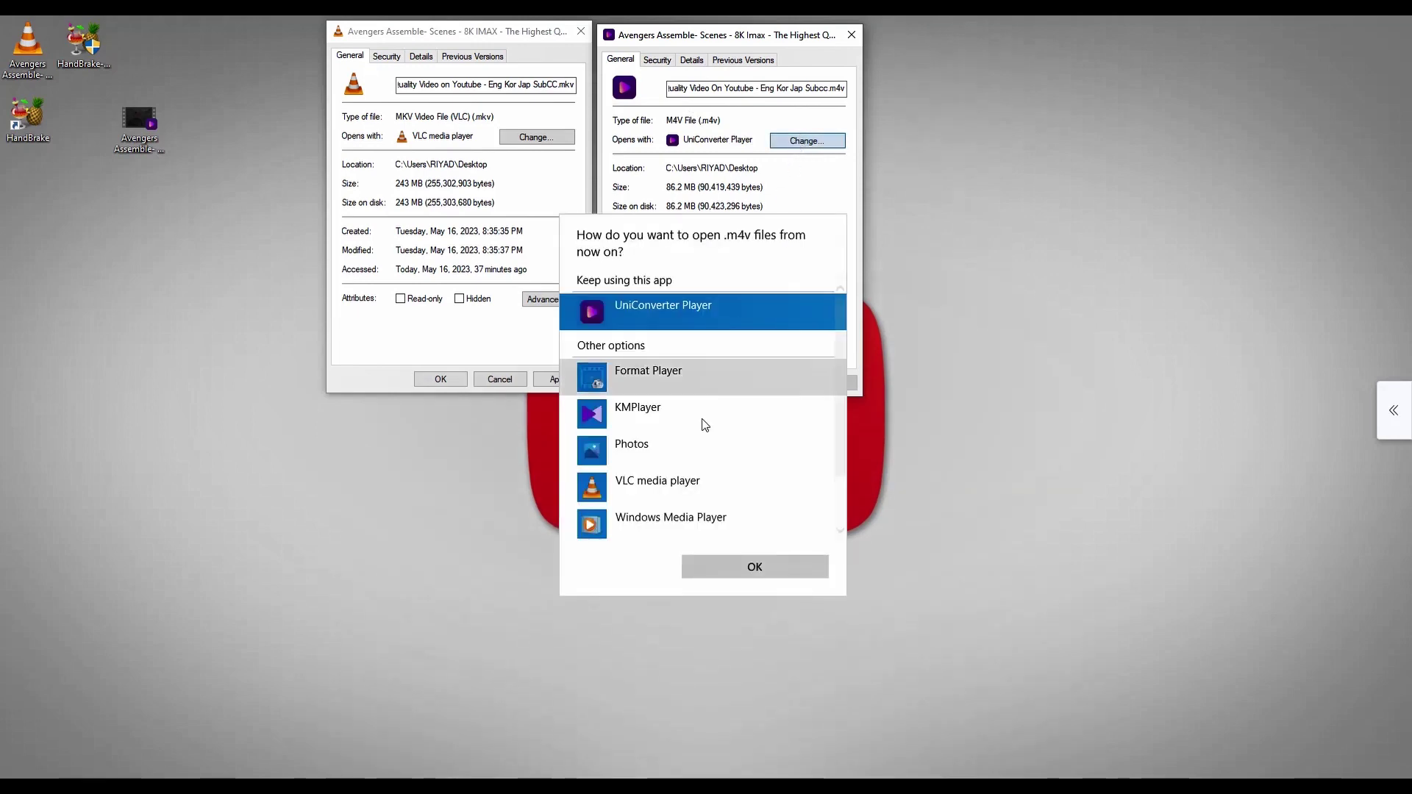
{"action": "left_click", "coordinate": [680, 480]}
{"action": "left_click", "coordinate": [749, 568]}
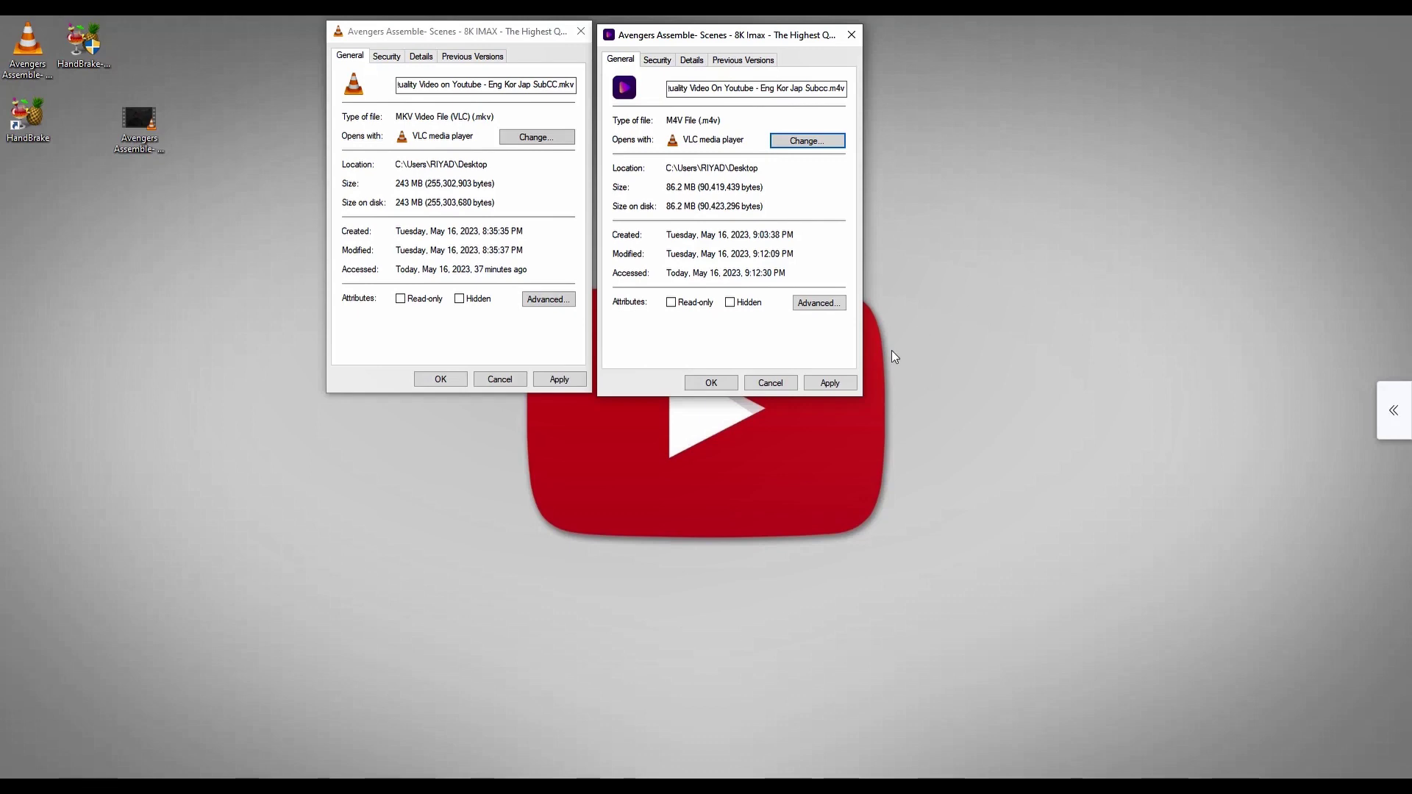
{"action": "left_click", "coordinate": [715, 386]}
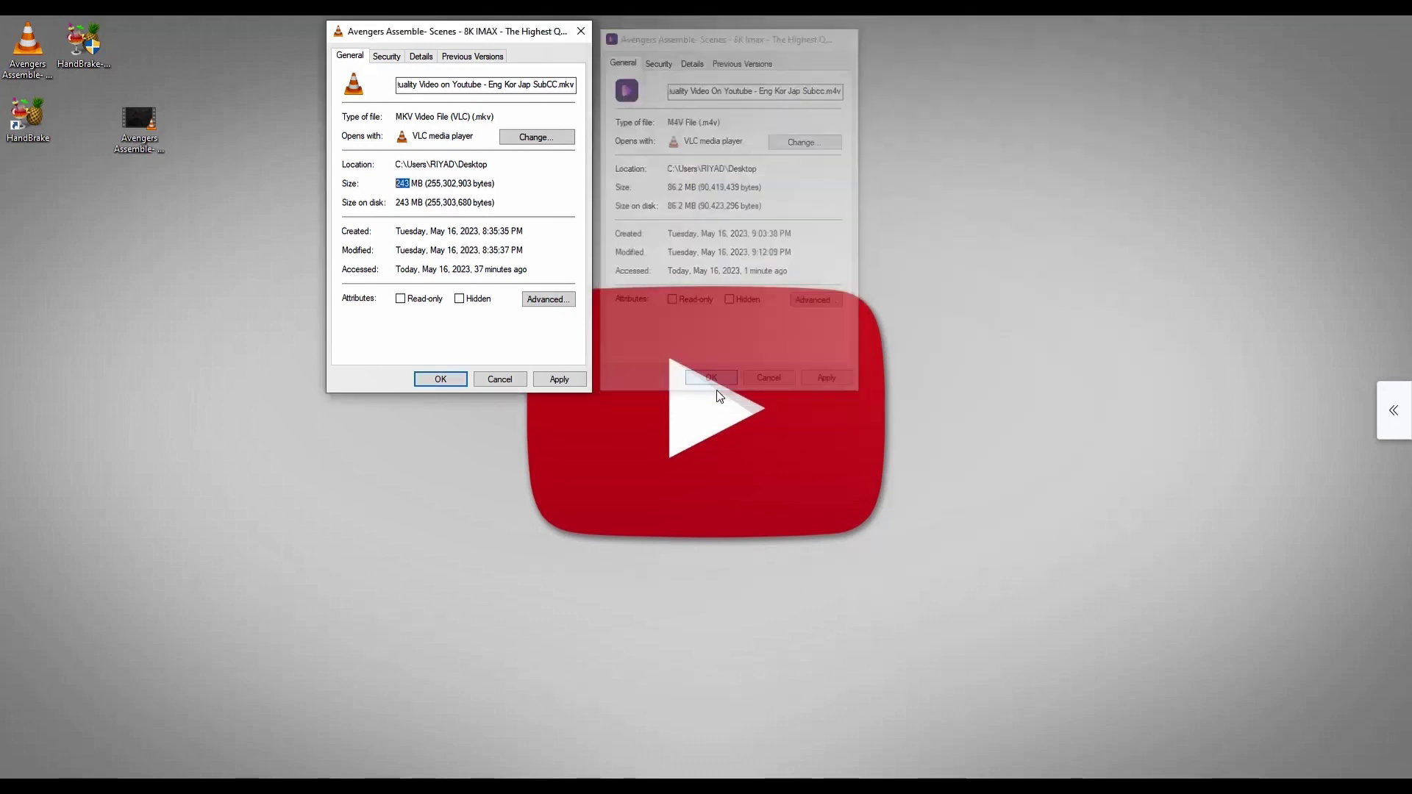
Play the encoded M4V in VLC media player, then pause it.
{"action": "double_click", "coordinate": [152, 125]}
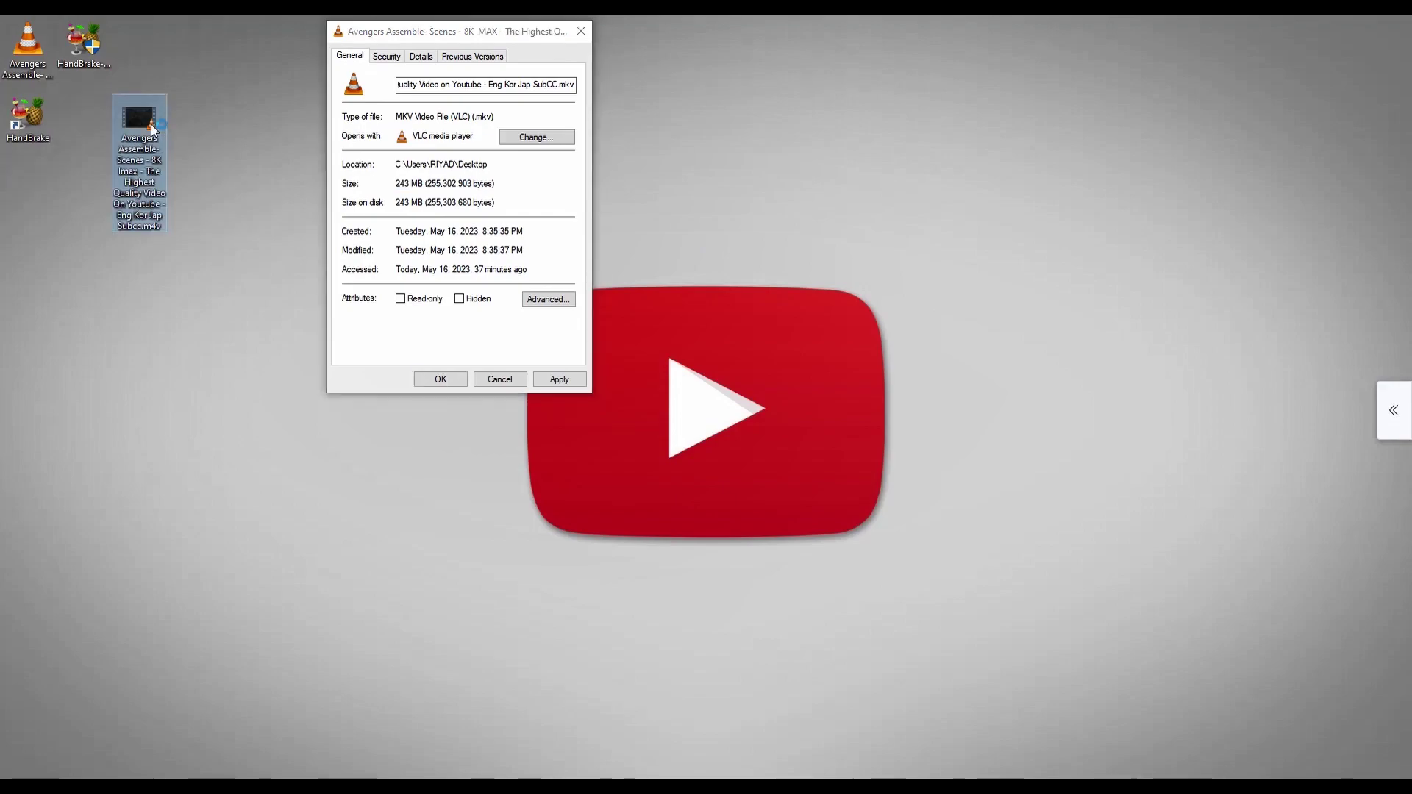
{"action": "scroll", "coordinate": [1115, 394], "scroll_direction": "up", "scroll_amount": 16}
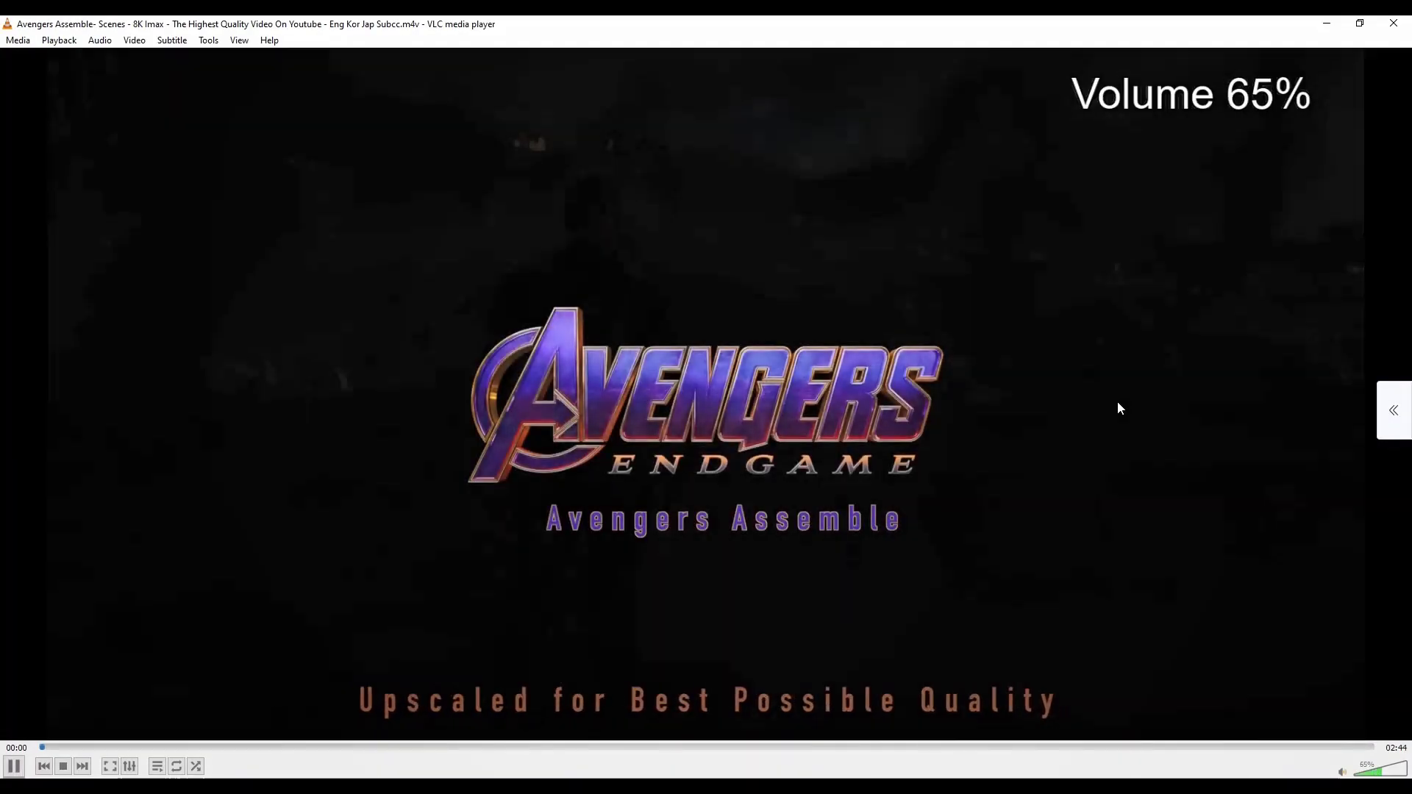
{"action": "scroll", "coordinate": [1102, 402], "scroll_direction": "down", "scroll_amount": 11}
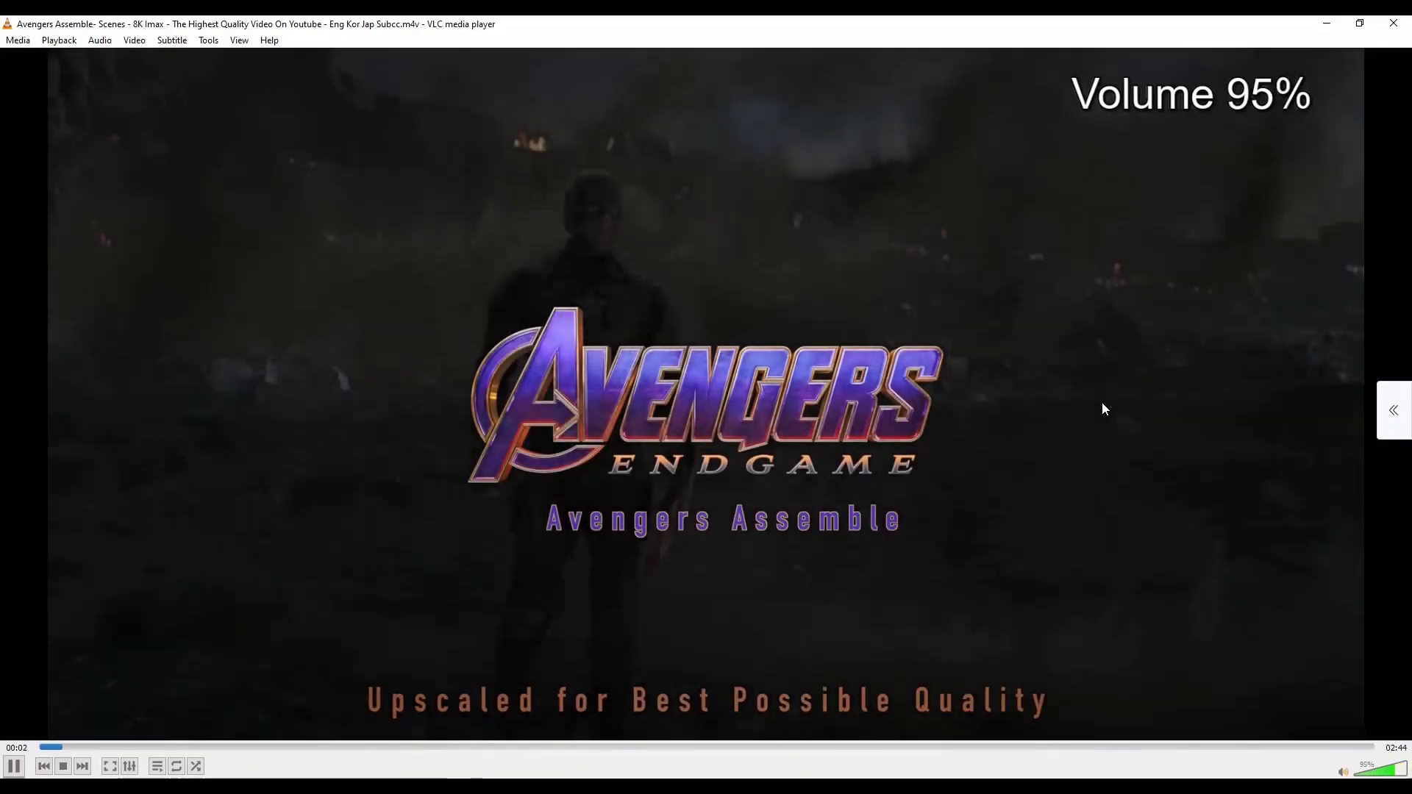
{"action": "left_click_drag", "start_coordinate": [756, 22], "coordinate": [851, 45]}
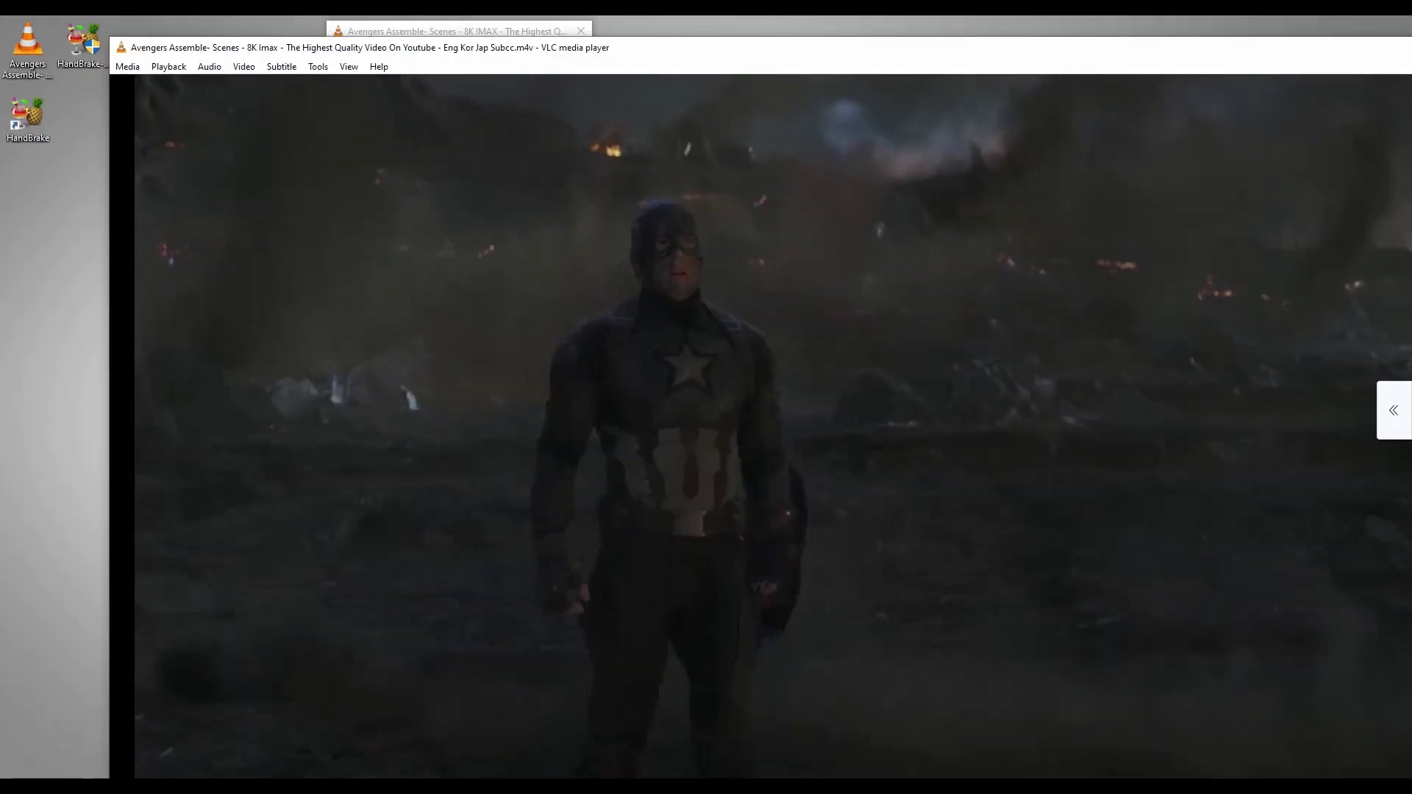
{"action": "key", "text": "space"}
Load the original MKV into VLC, view it fullscreen and paused, then return to windowed mode.
{"action": "left_click_drag", "start_coordinate": [615, 51], "coordinate": [701, 145]}
{"action": "left_click_drag", "start_coordinate": [6, 60], "coordinate": [856, 451]}
{"action": "double_click", "coordinate": [856, 447]}
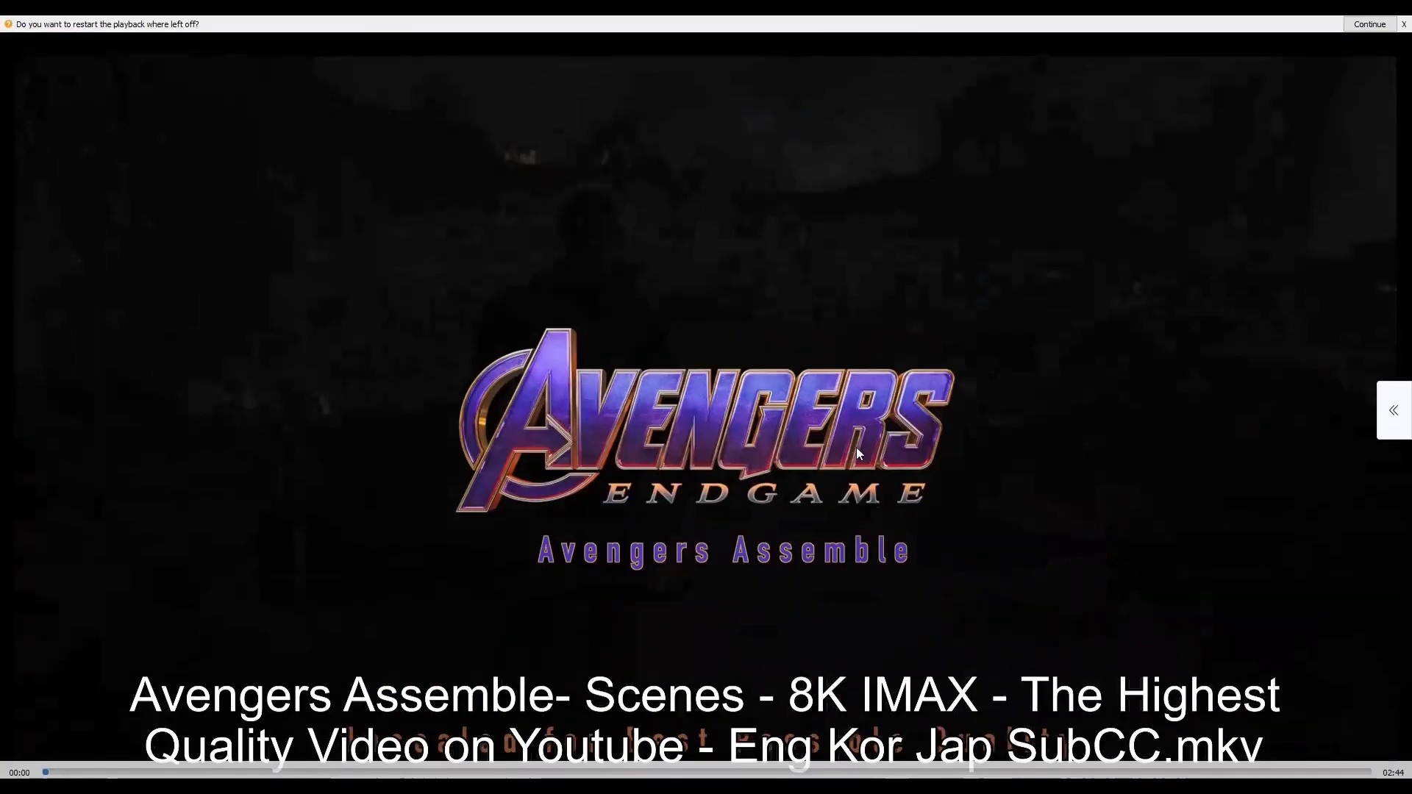
{"action": "scroll", "coordinate": [791, 489], "scroll_direction": "down", "scroll_amount": 1}
{"action": "scroll", "coordinate": [792, 490], "scroll_direction": "down", "scroll_amount": 2}
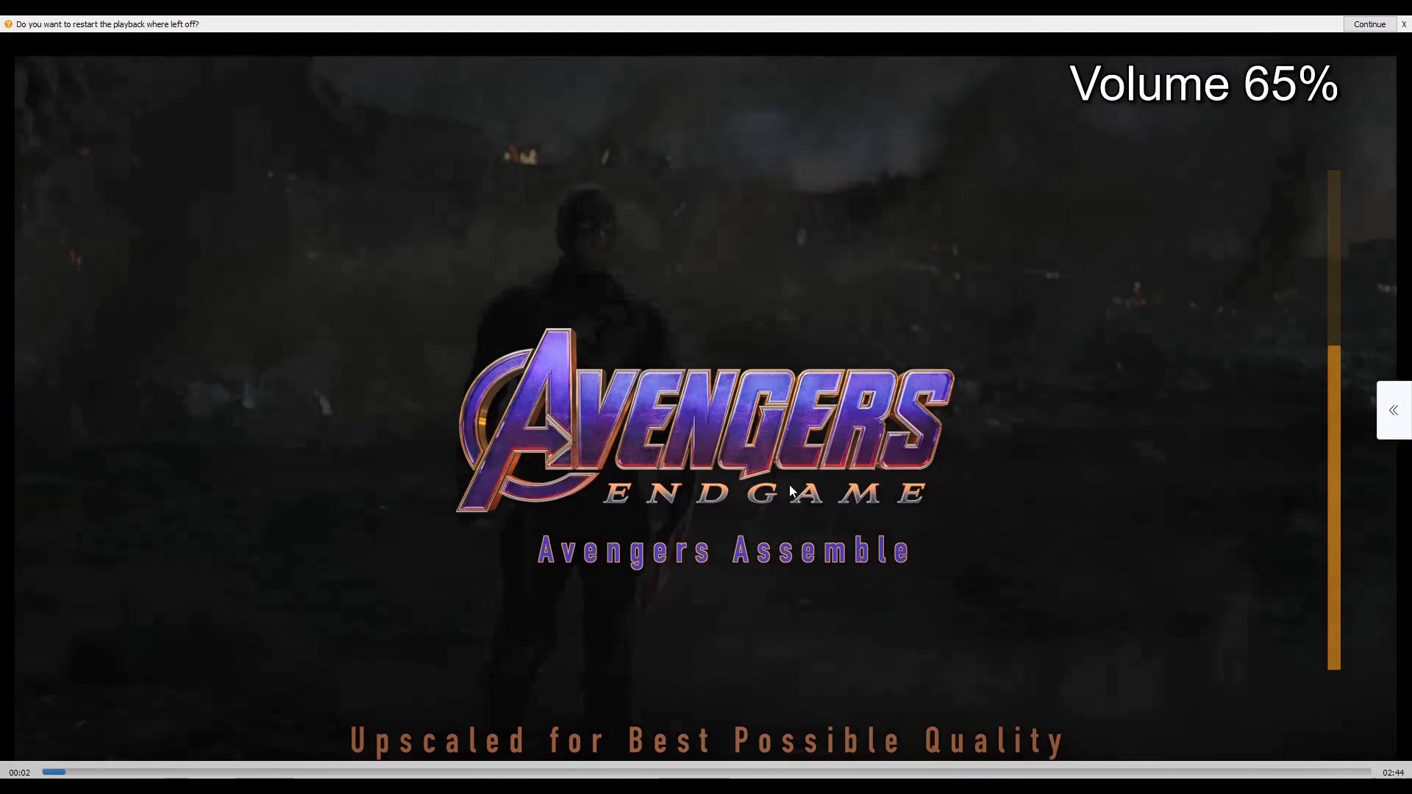
{"action": "key", "text": "space"}
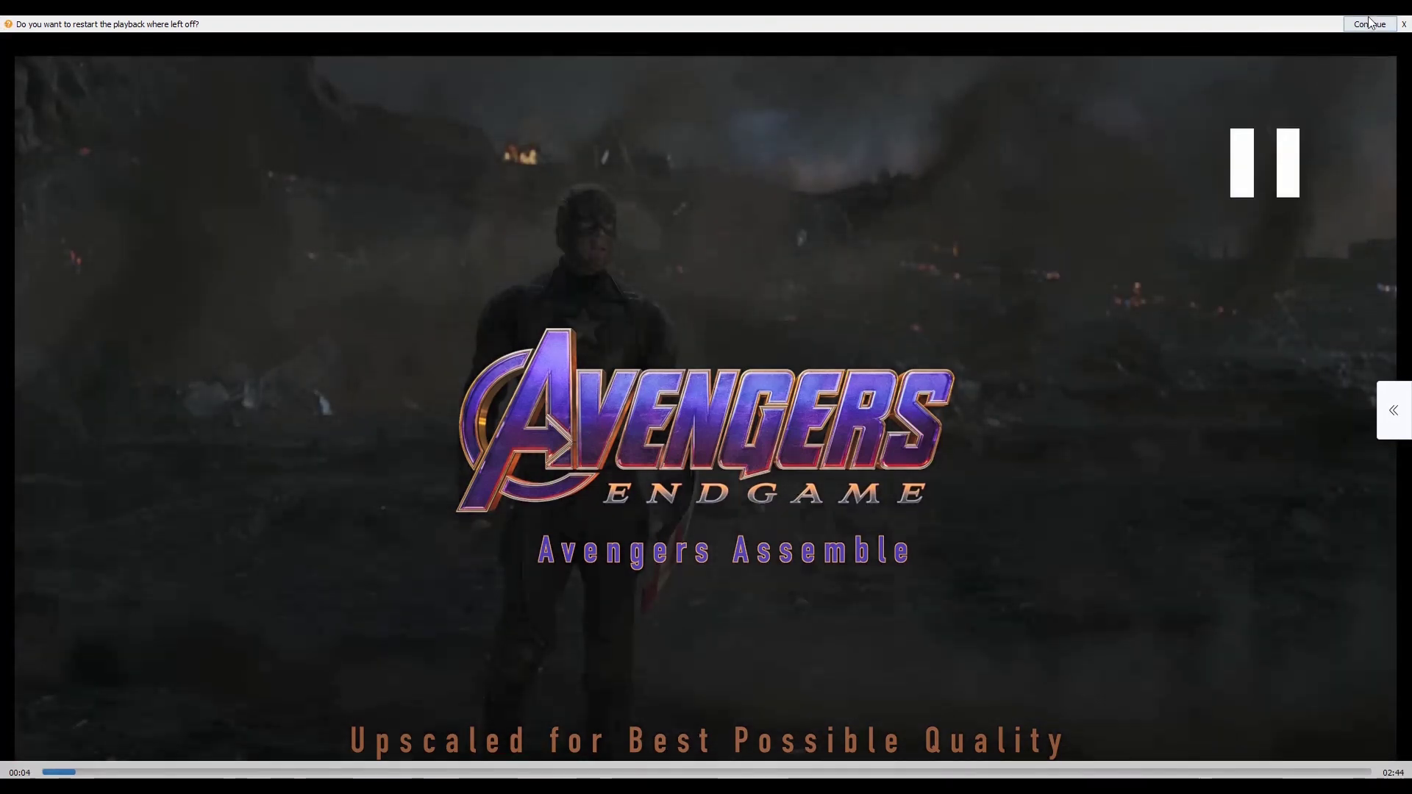
{"action": "left_click", "coordinate": [1404, 24]}
{"action": "double_click", "coordinate": [1190, 378]}
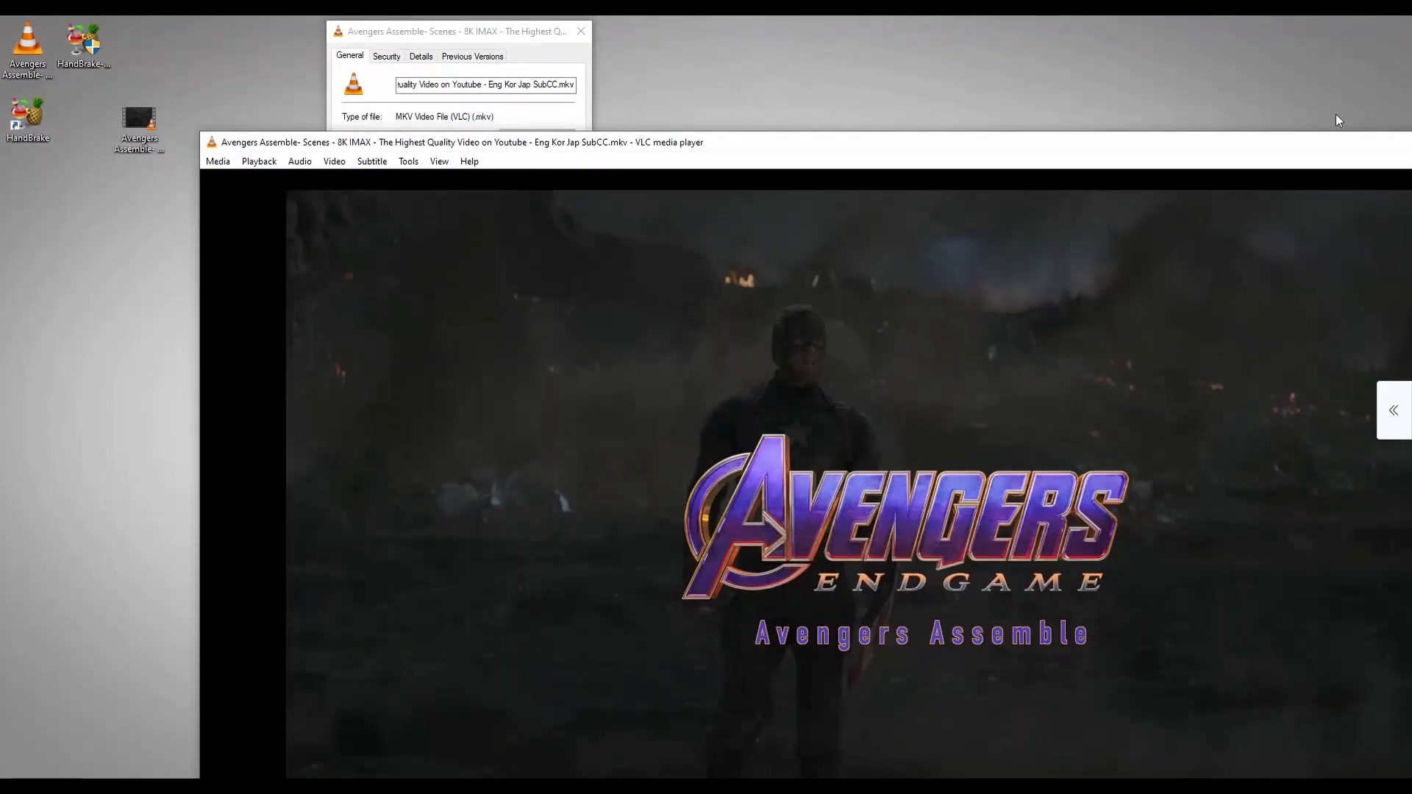
{"action": "left_click_drag", "start_coordinate": [1337, 143], "coordinate": [1013, 171]}
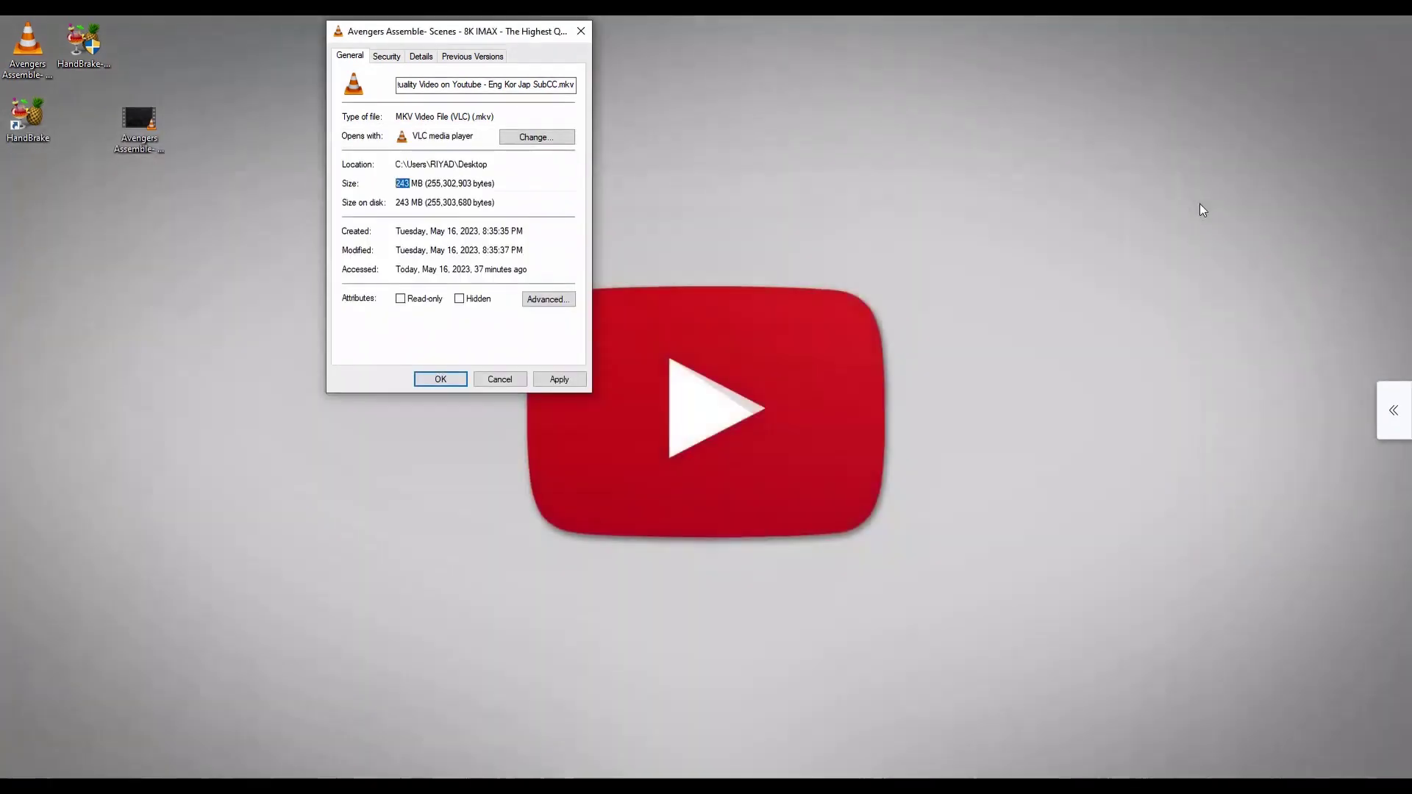